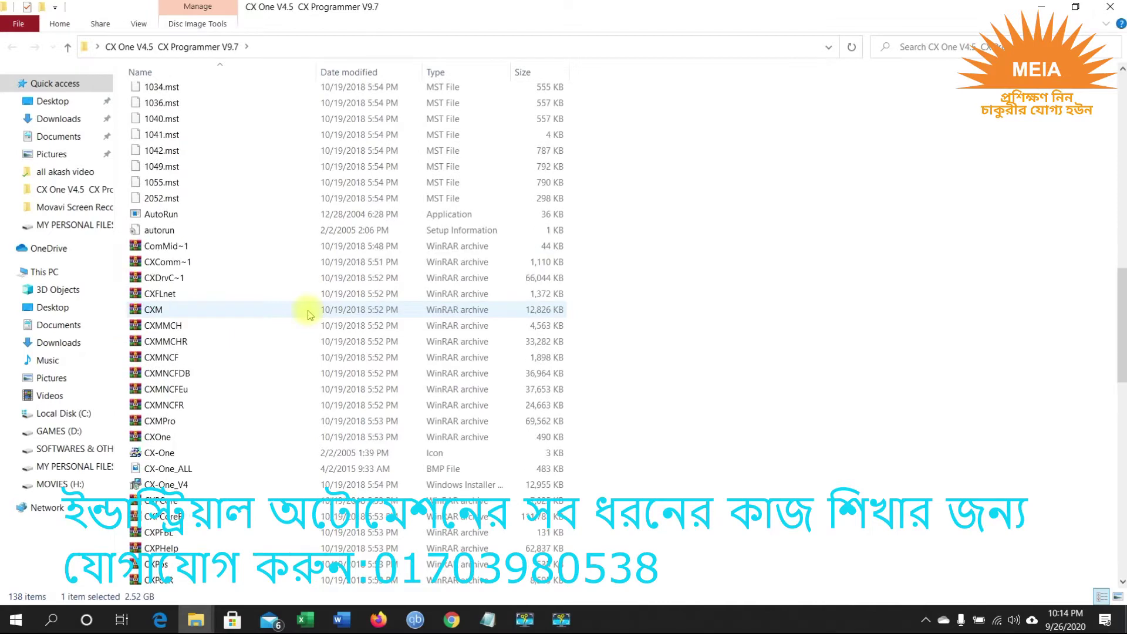
# Scroll down the CX One V4.5 CX Programmer V9.7 folder listing until the setup application shows.
pyautogui.scroll(-6, 307, 315)
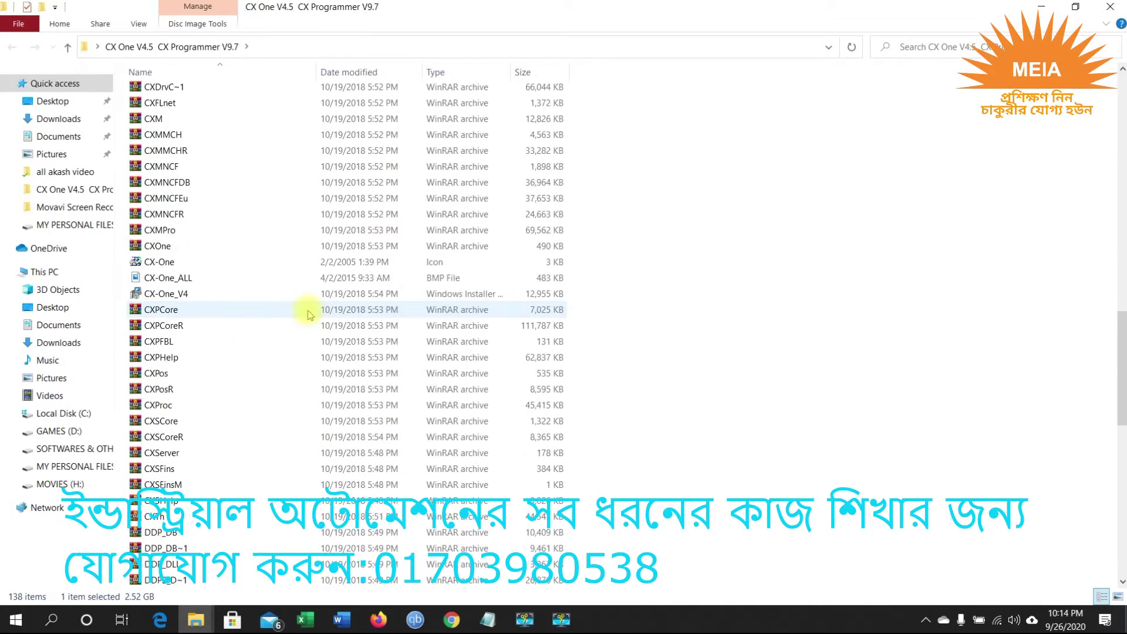
pyautogui.scroll(-4, 307, 314)
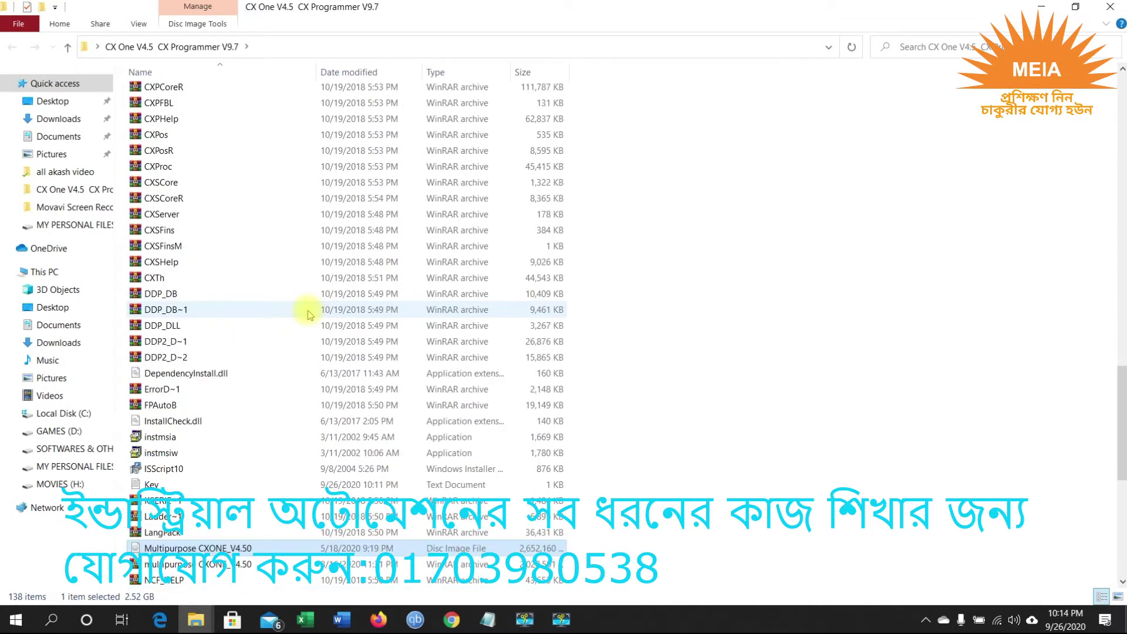
pyautogui.scroll(-3, 307, 315)
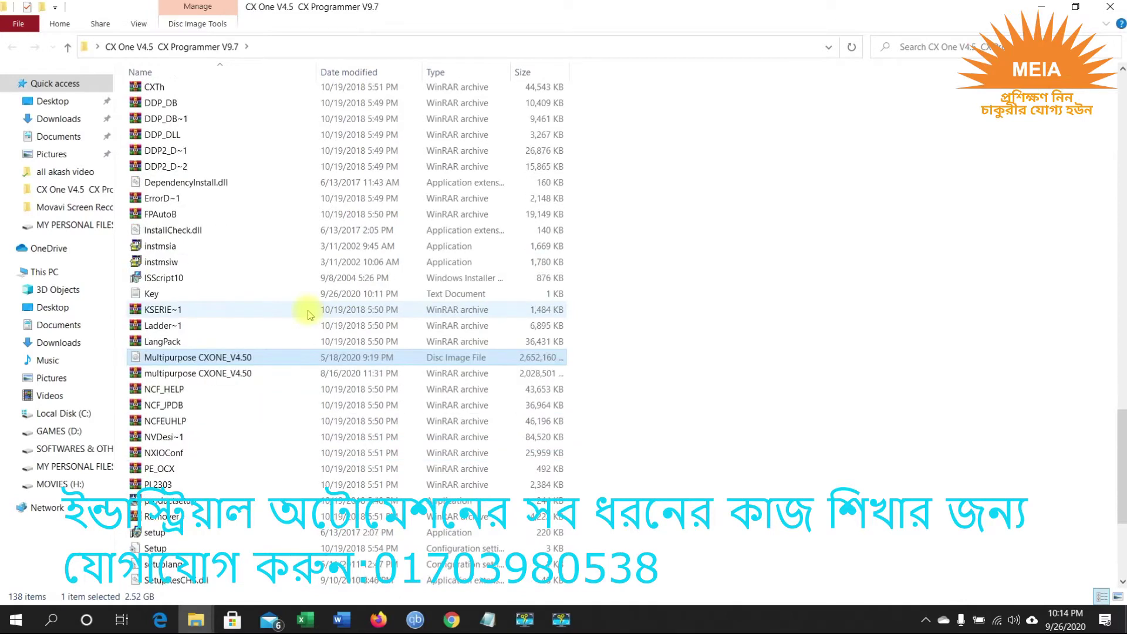
pyautogui.scroll(-3, 307, 315)
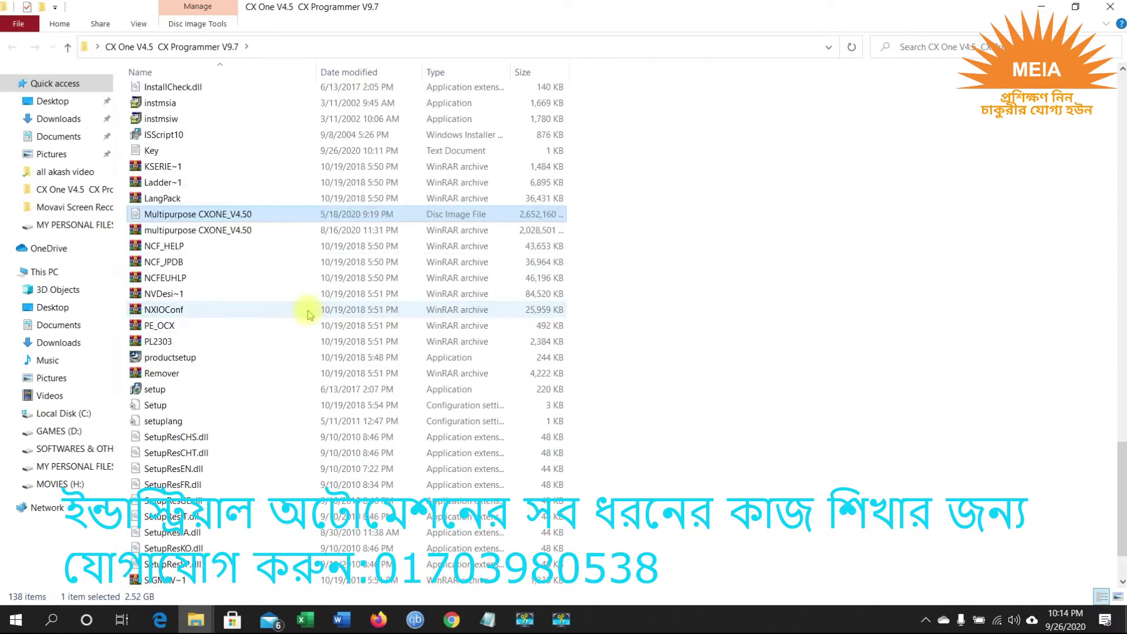
# Run setup as administrator in English and accept the licence terms to reach User information.
pyautogui.doubleClick(167, 391)
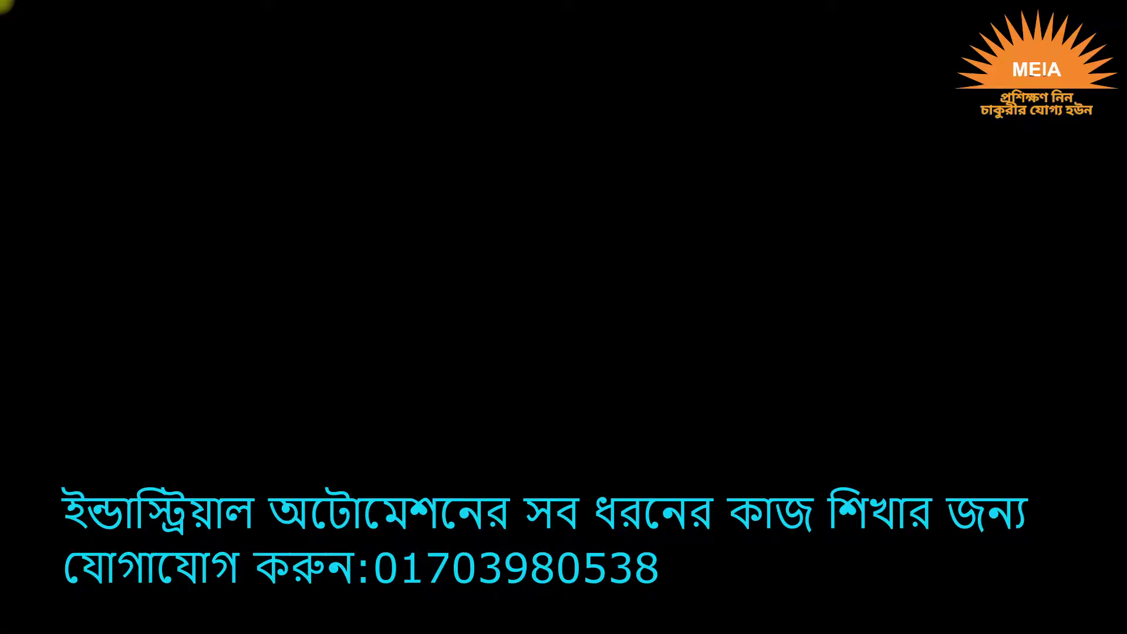
pyautogui.click(489, 414)
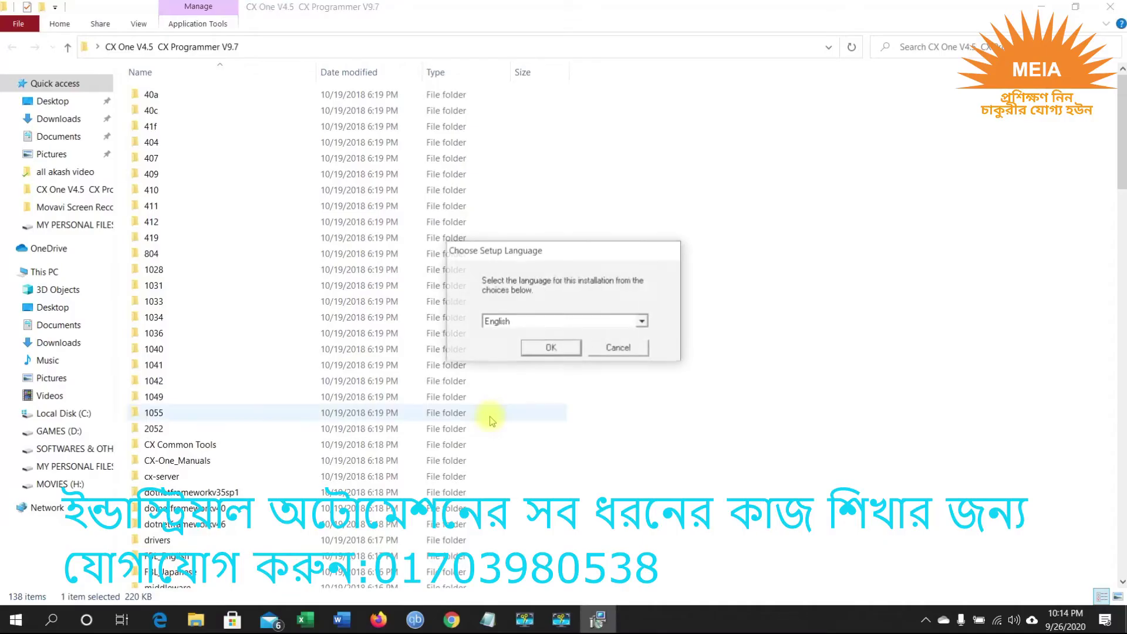
pyautogui.click(569, 348)
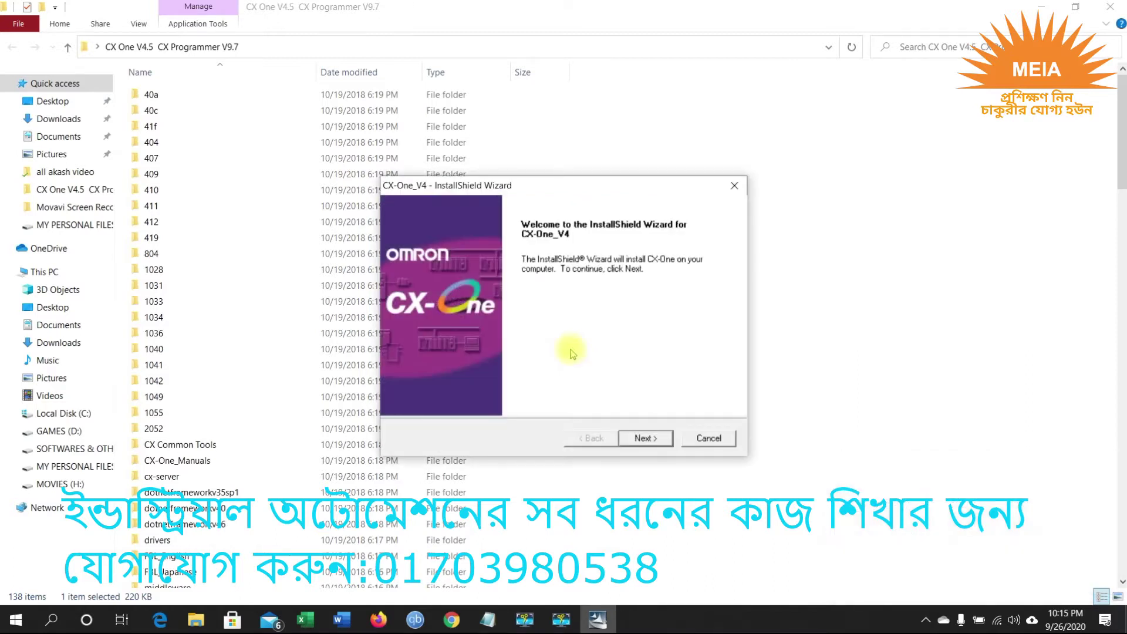
pyautogui.click(646, 438)
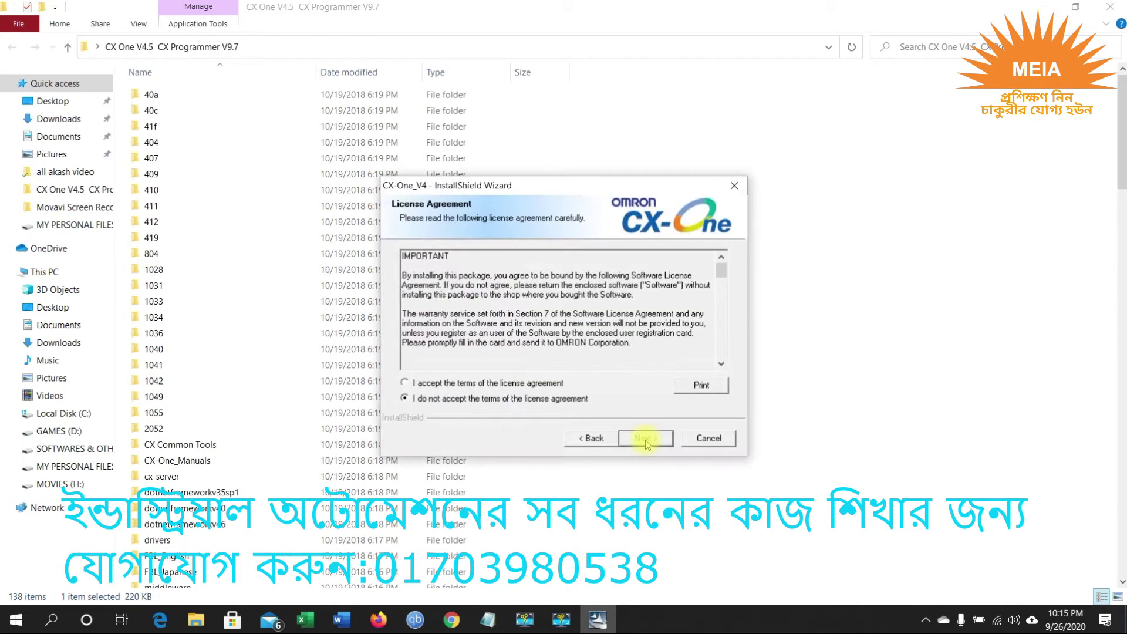
pyautogui.click(414, 384)
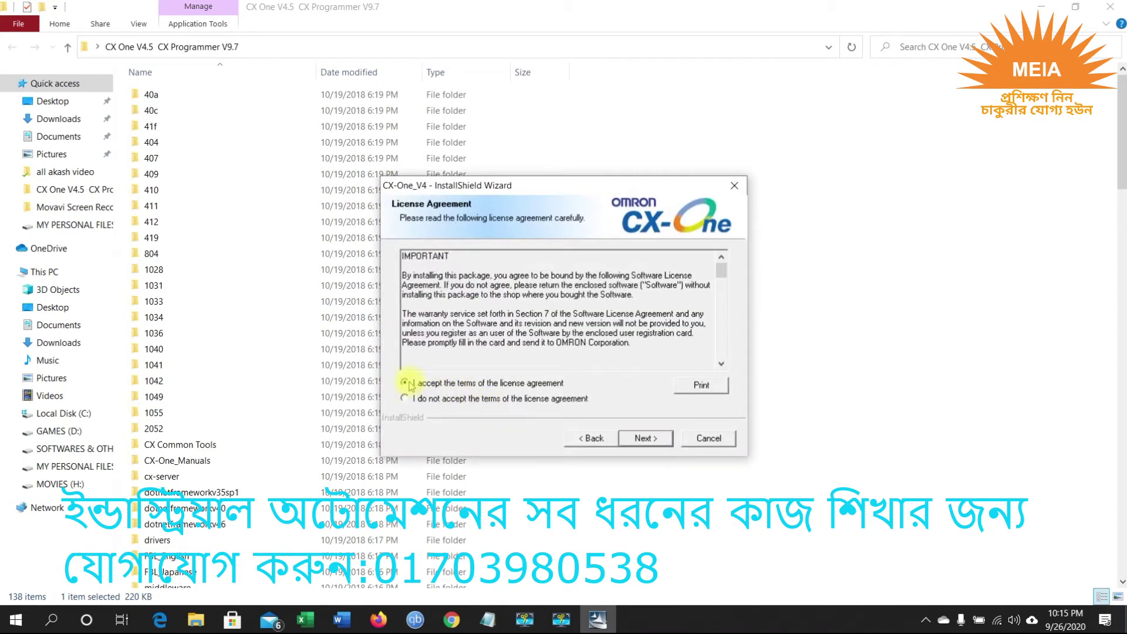
pyautogui.click(645, 439)
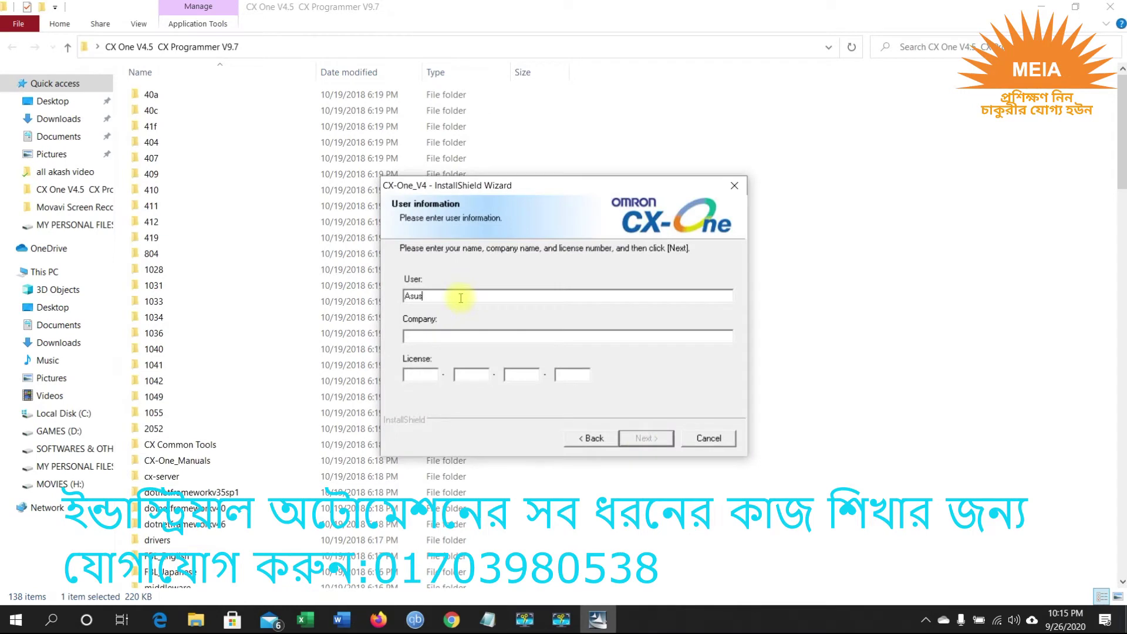
# Replace the User name and fill in the Company name on the User information page.
pyautogui.press('BackSpace')
pyautogui.press('BackSpace')
pyautogui.press('BackSpace')
pyautogui.write('Multipurpose')
pyautogui.click(449, 334)
pyautogui.write('Multipurpose Engineering')
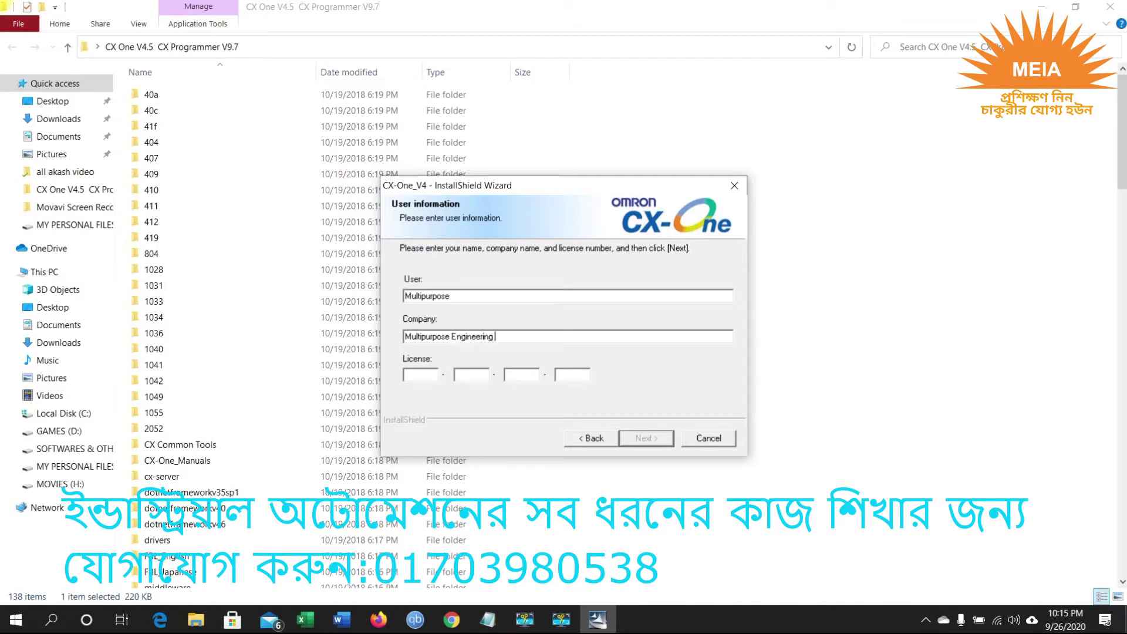
pyautogui.write(' & Industrial Automation')
pyautogui.click(419, 373)
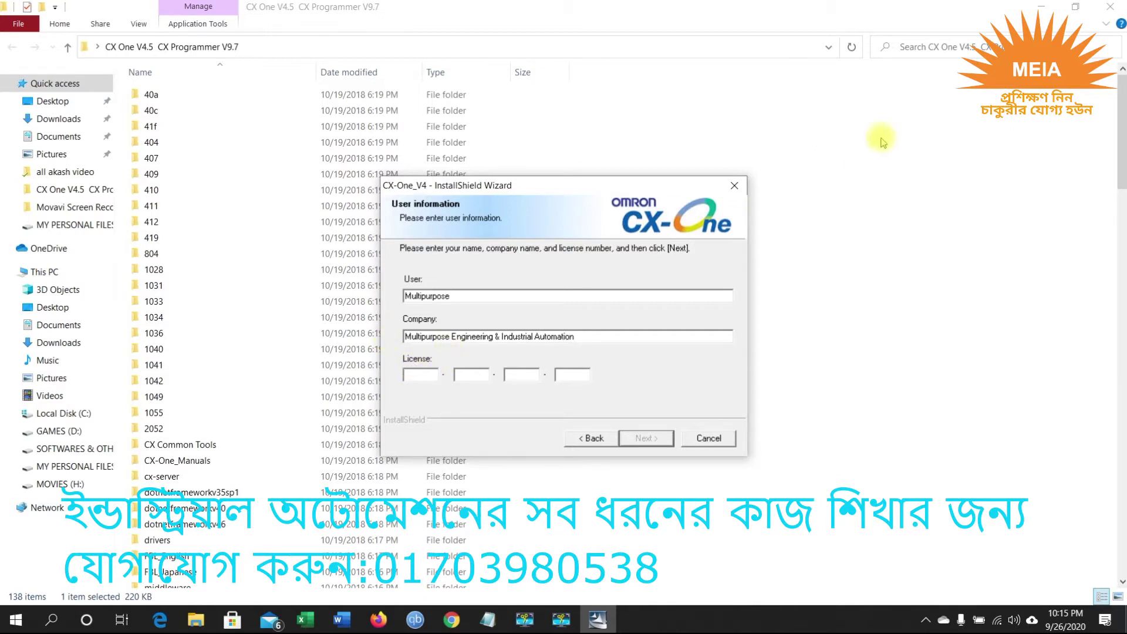
# Reopen the CX One V4.5 installer folder from the desktop and find the Key text file.
pyautogui.click(1041, 11)
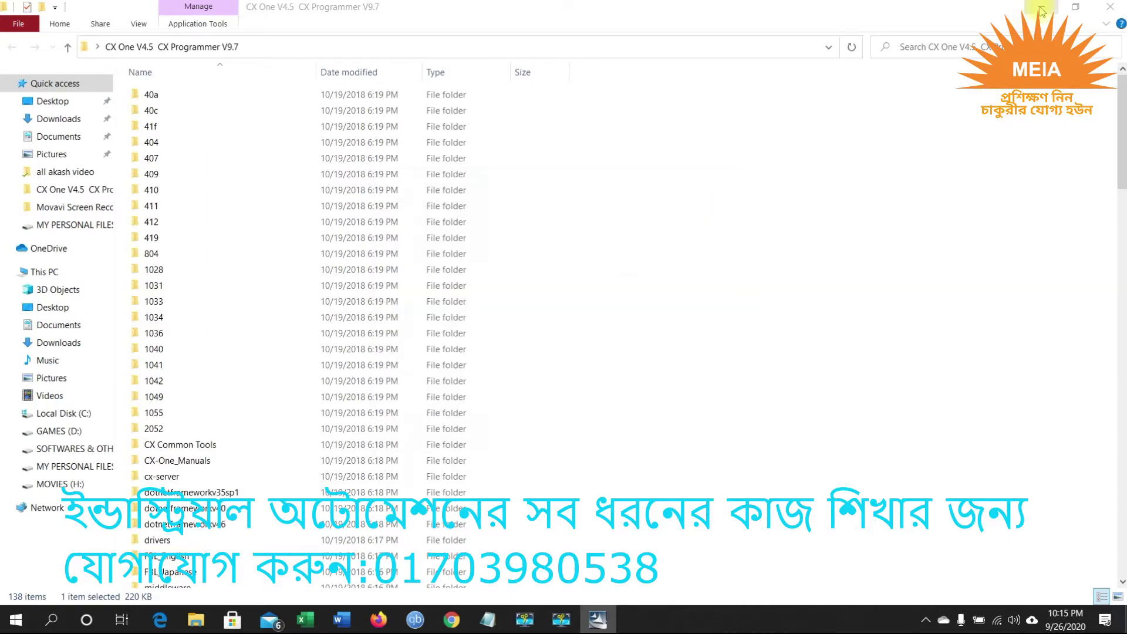
pyautogui.doubleClick(531, 27)
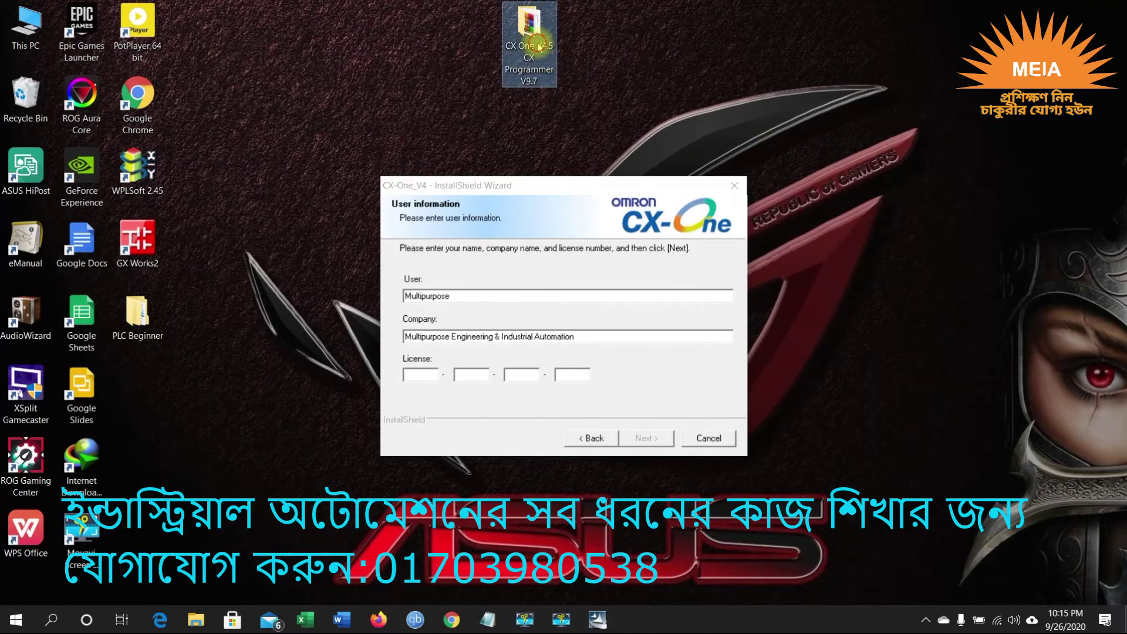
pyautogui.scroll(-15, 473, 373)
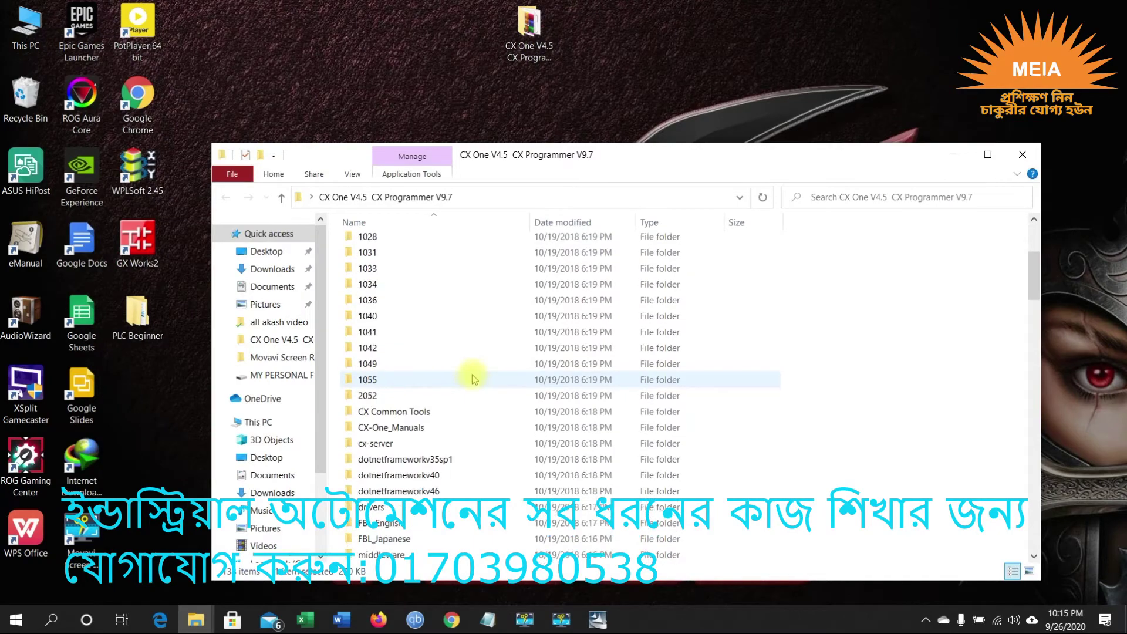
pyautogui.scroll(-3, 473, 379)
pyautogui.scroll(3, 472, 379)
pyautogui.scroll(-10, 473, 378)
pyautogui.scroll(-6, 475, 380)
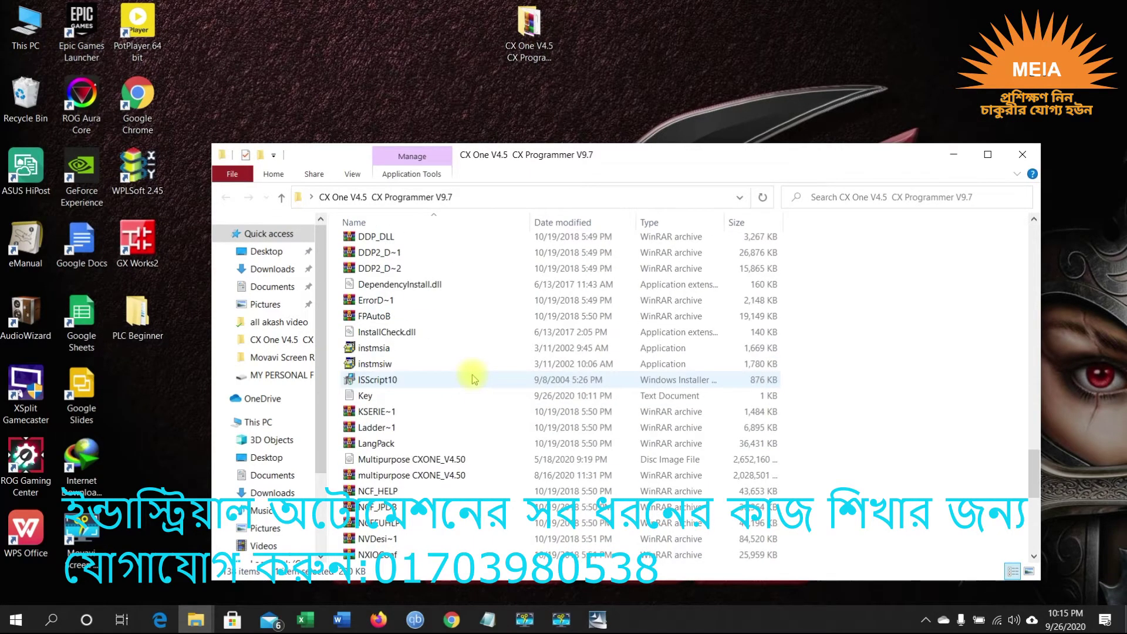
# Open the Key file in Notepad and paste its first digit group into the first licence box.
pyautogui.doubleClick(364, 396)
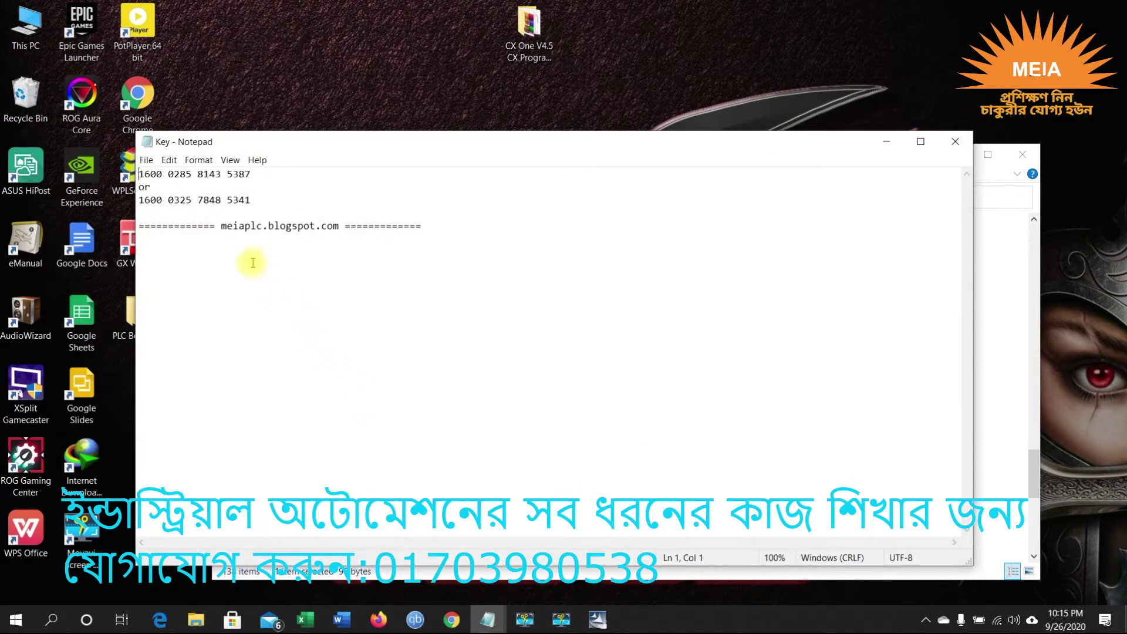
pyautogui.moveTo(163, 200); pyautogui.dragTo(137, 201)
pyautogui.rightClick(147, 201)
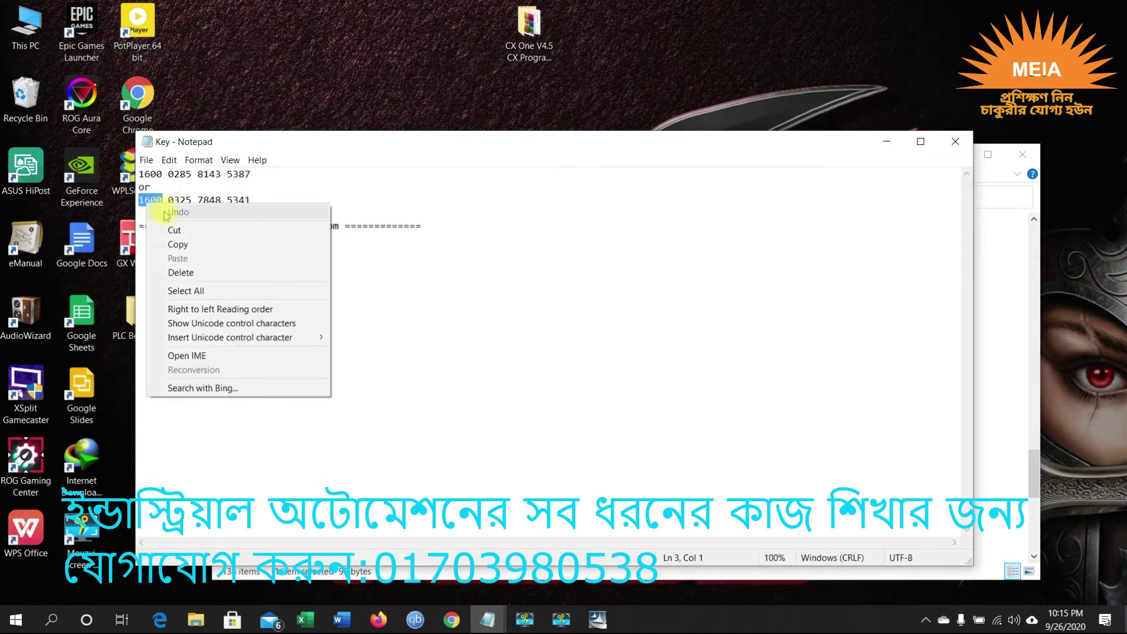
pyautogui.click(176, 246)
pyautogui.click(597, 619)
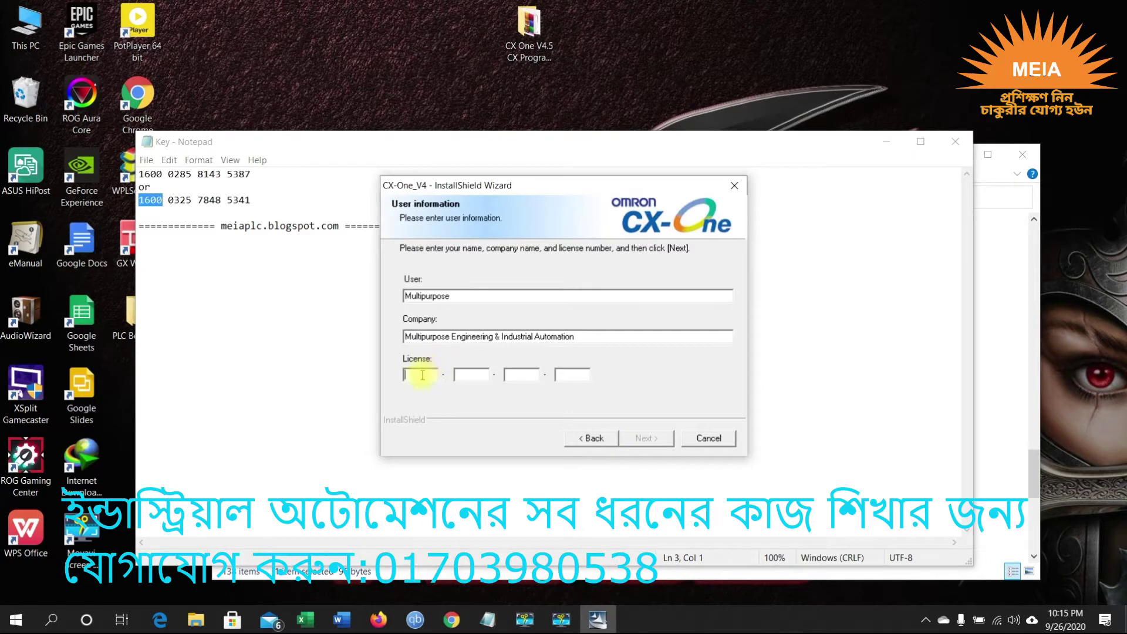
pyautogui.rightClick(420, 375)
pyautogui.click(456, 439)
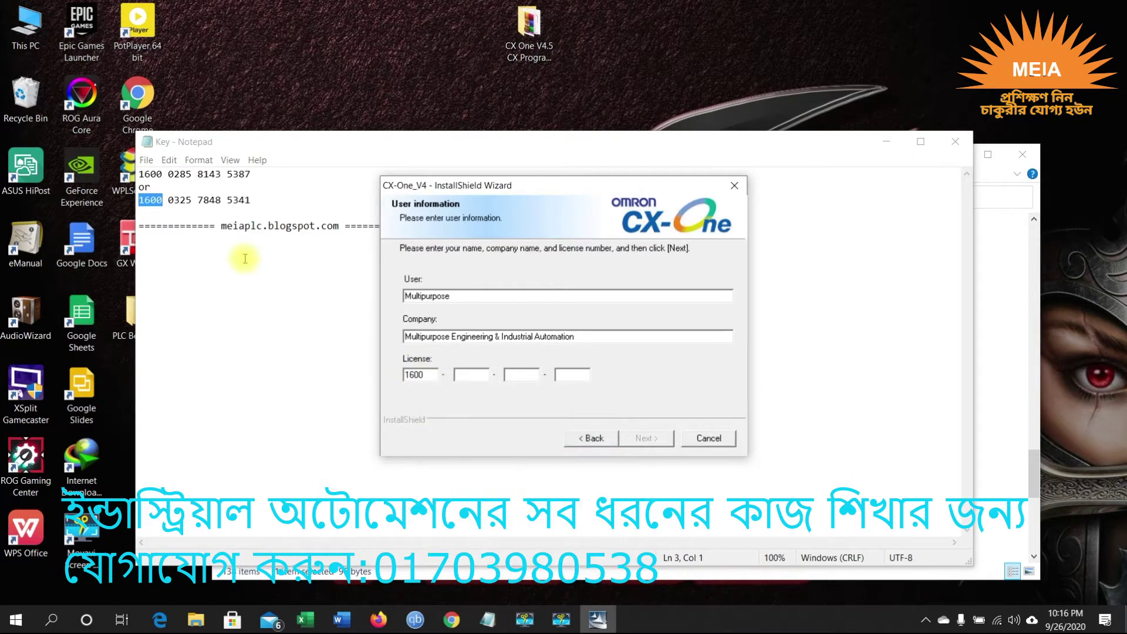
# Copy the next key digit group from Notepad into the second licence box.
pyautogui.moveTo(194, 200); pyautogui.dragTo(163, 200)
pyautogui.rightClick(176, 200)
pyautogui.click(206, 241)
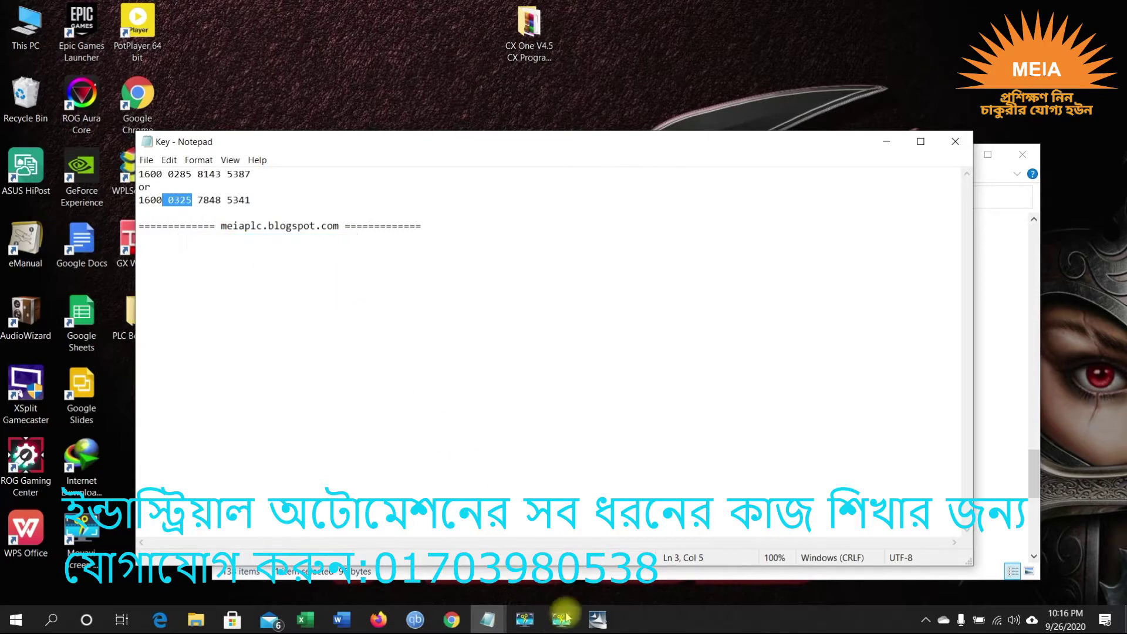
pyautogui.click(598, 619)
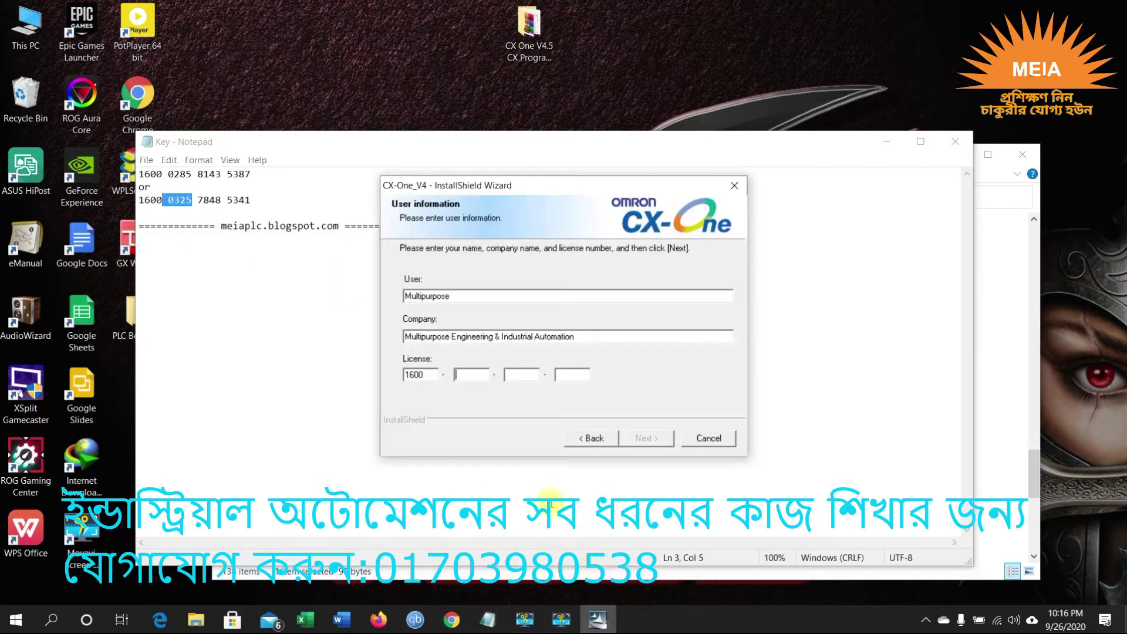
pyautogui.rightClick(466, 376)
pyautogui.click(502, 441)
pyautogui.press('Tab')
# Correct the second licence group and type the remaining licence digits into the third box.
pyautogui.click(473, 371)
pyautogui.press('BackSpace')
pyautogui.press('BackSpace')
pyautogui.press('BackSpace')
pyautogui.click(517, 374)
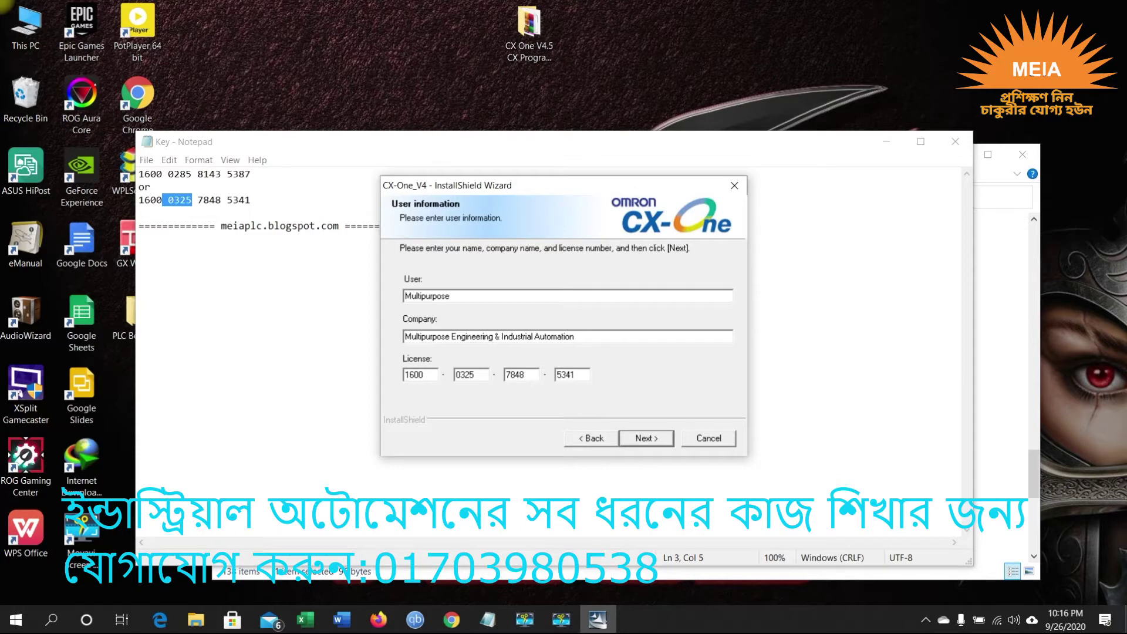
# Choose the Southeast Asia, India, Pacific region, keep Complete setup and default folders, and begin installing.
pyautogui.click(644, 440)
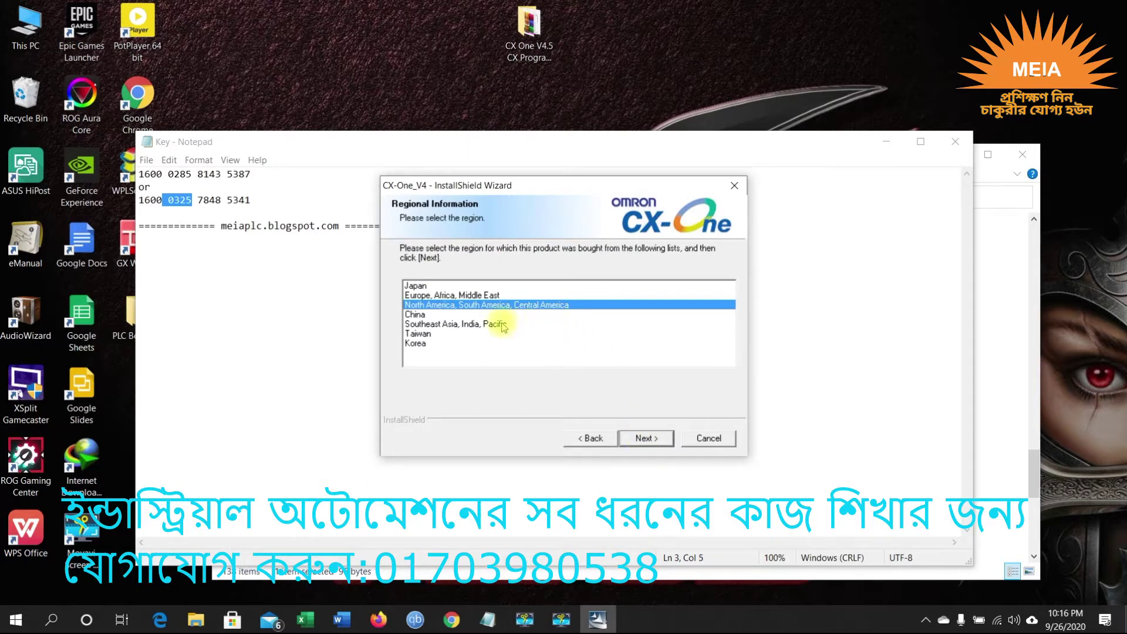
pyautogui.click(499, 324)
pyautogui.click(646, 438)
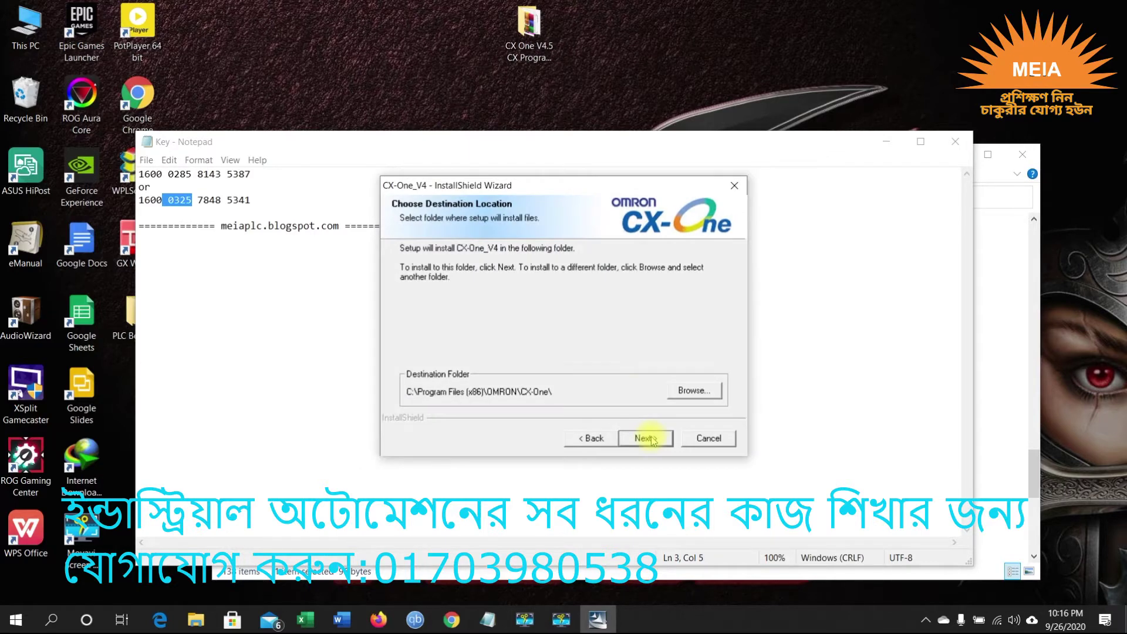
pyautogui.click(654, 441)
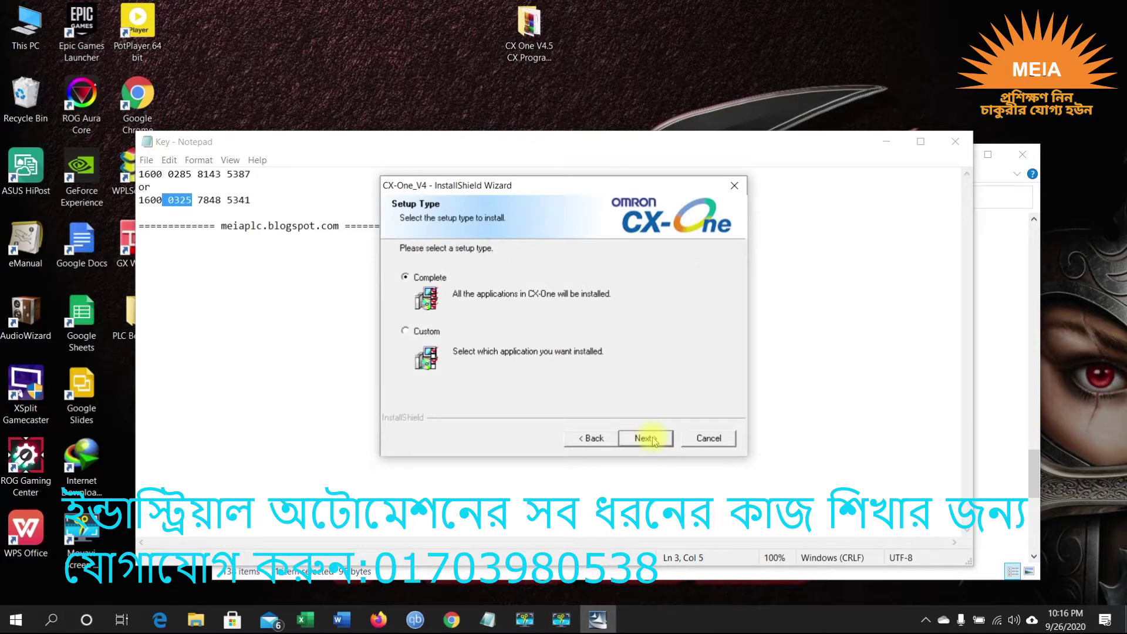
pyautogui.click(654, 442)
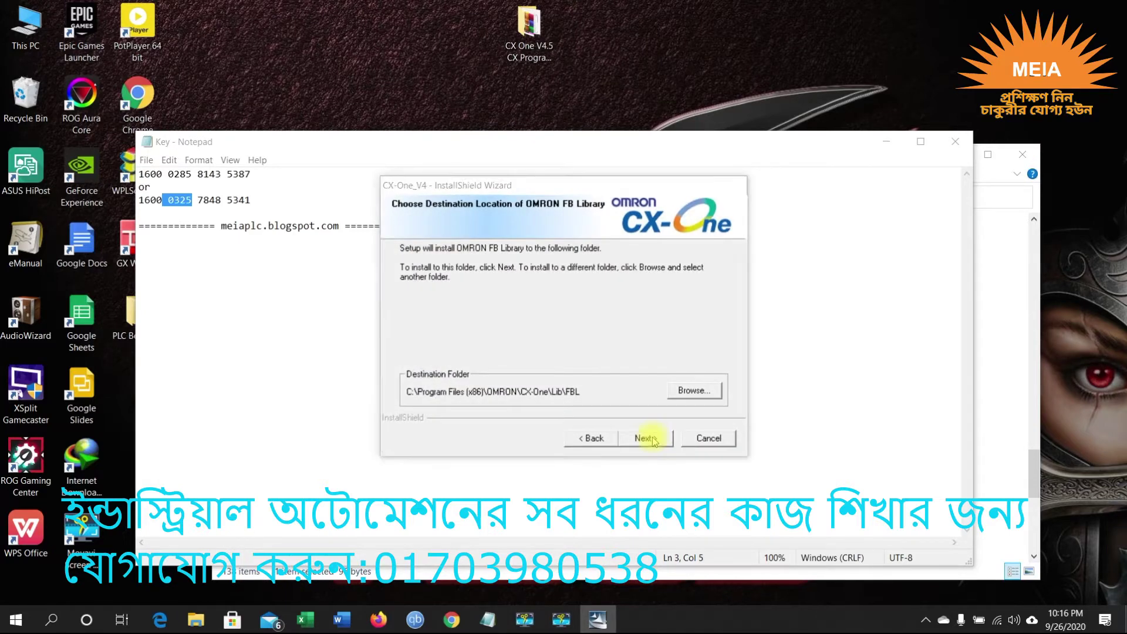
pyautogui.click(654, 442)
pyautogui.click(654, 439)
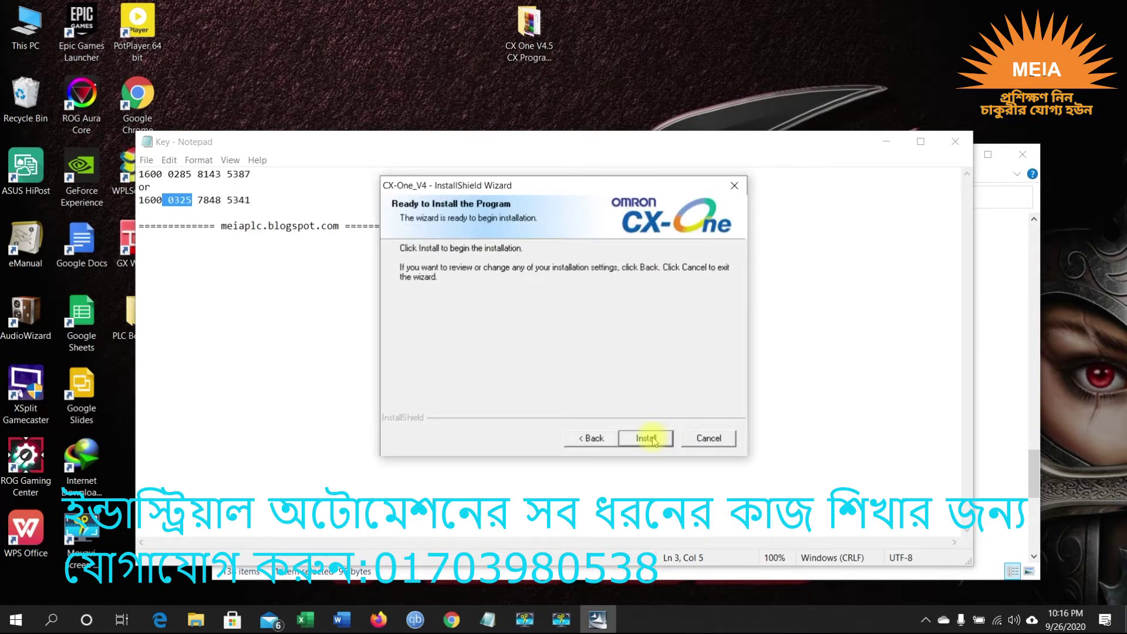
pyautogui.click(652, 438)
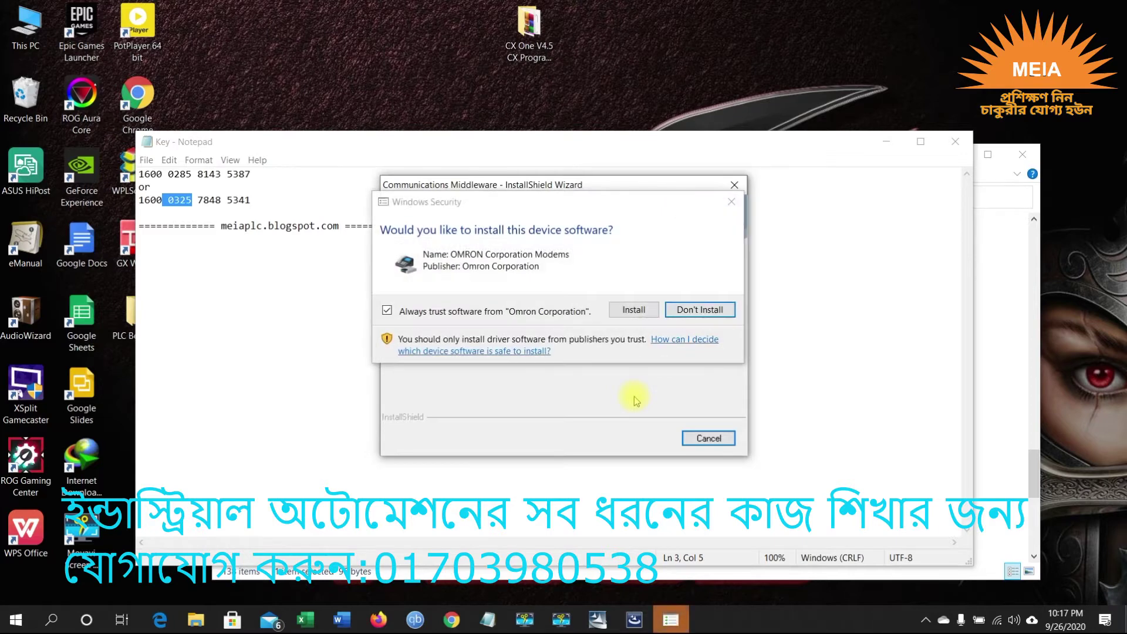
# Allow the OMRON modem and ports drivers, then install WinPcap 4.1.3 with its licence accepted.
pyautogui.click(634, 310)
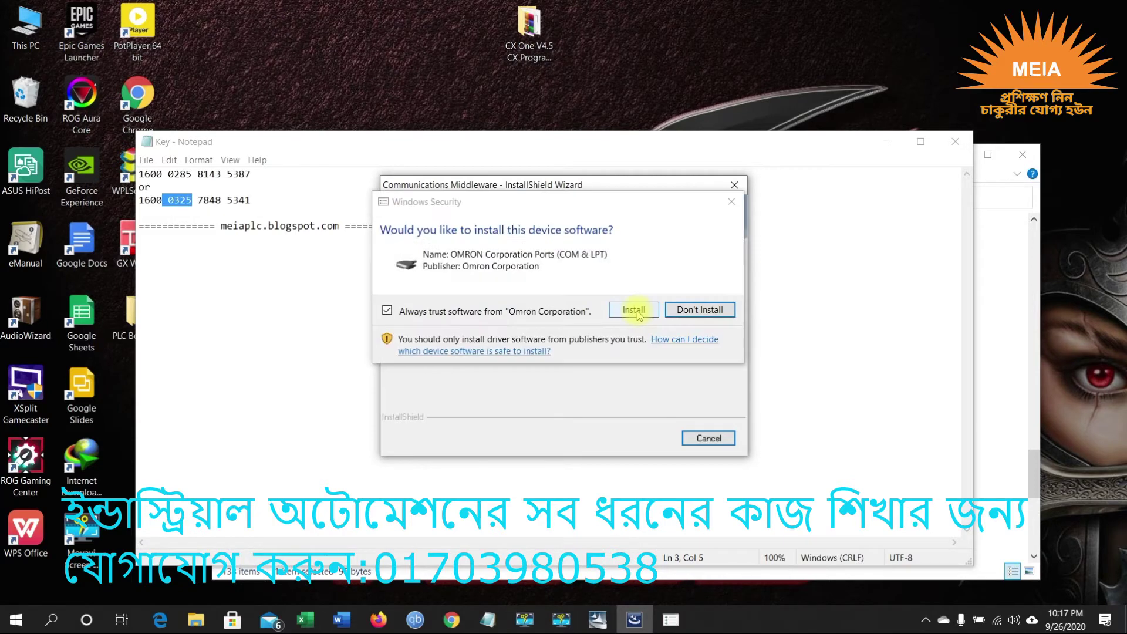
pyautogui.click(634, 310)
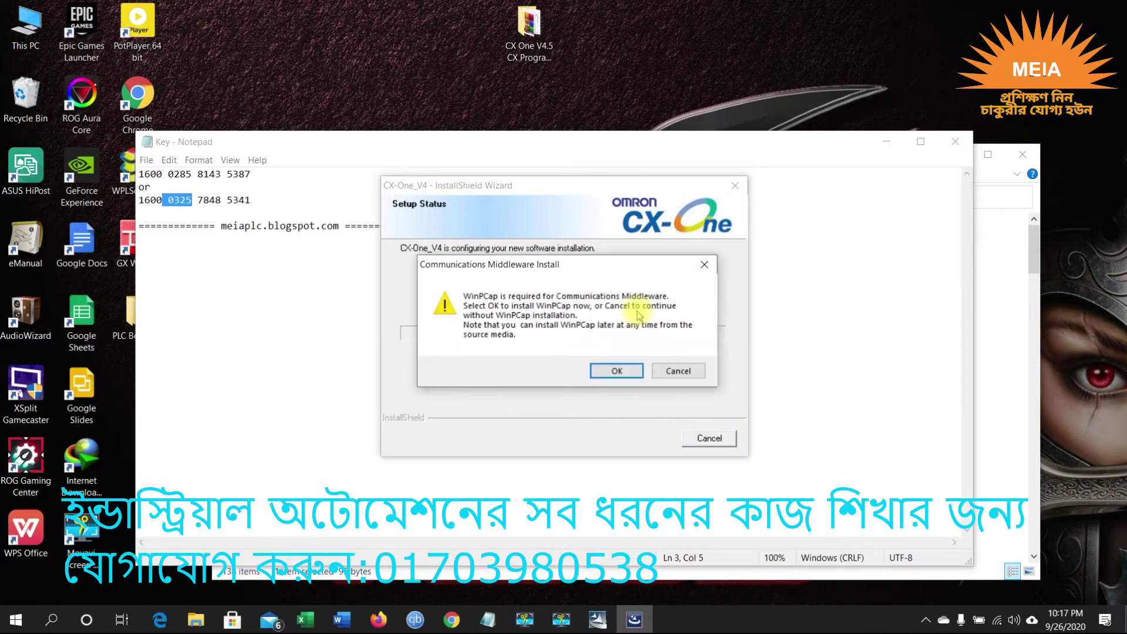
pyautogui.click(618, 370)
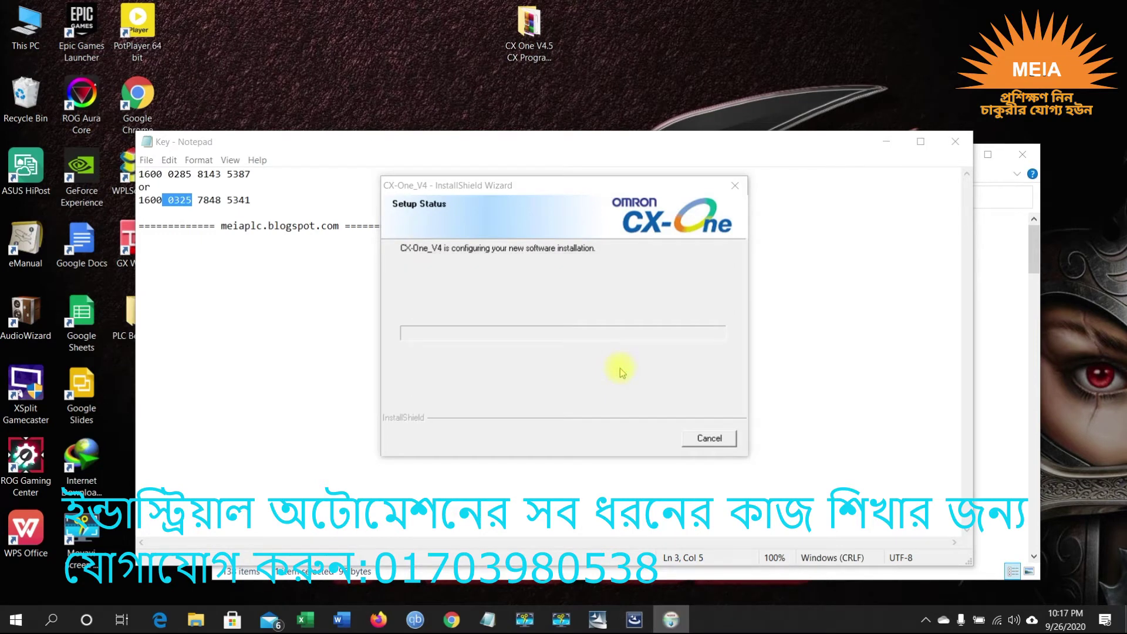
pyautogui.click(644, 427)
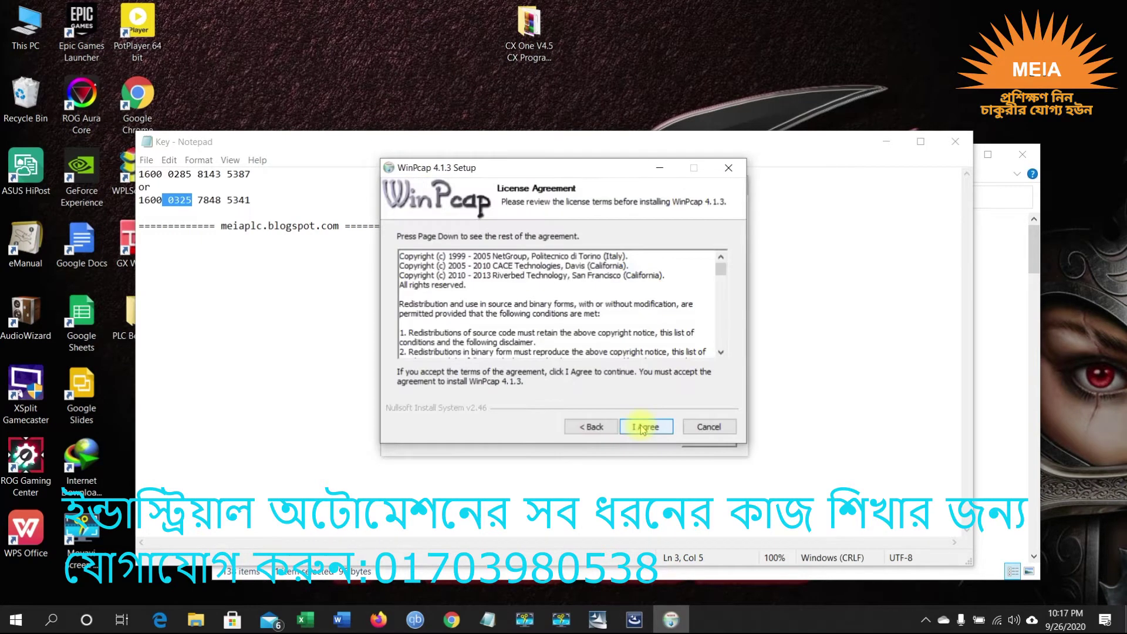
pyautogui.click(644, 428)
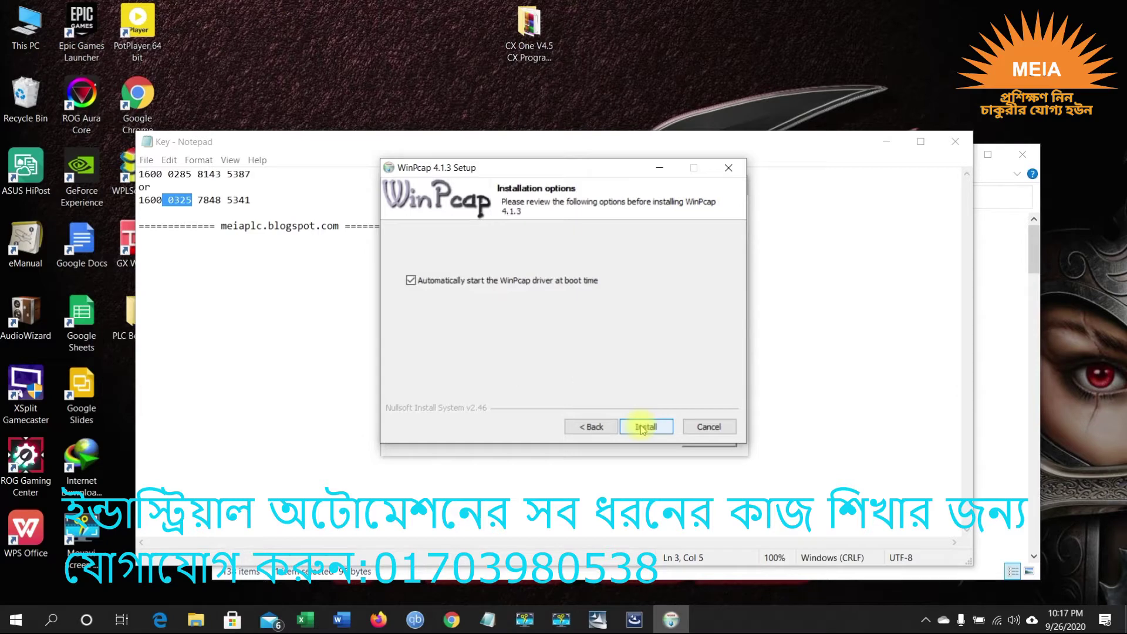
pyautogui.click(644, 427)
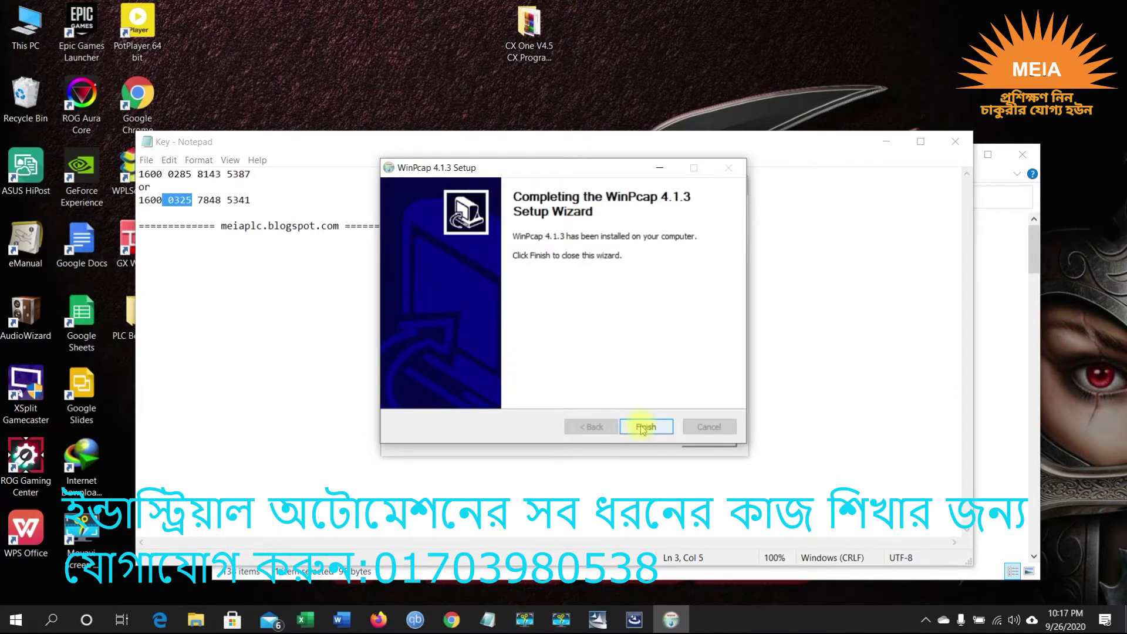
pyautogui.click(643, 428)
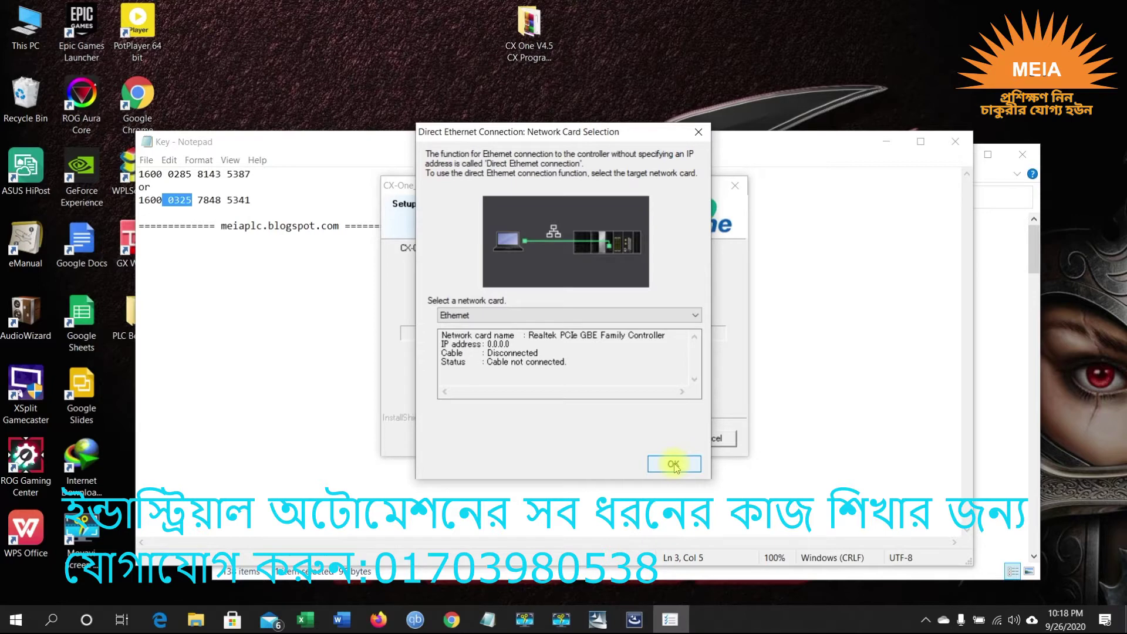
# Confirm Ethernet as the network card for direct Ethernet connection.
pyautogui.click(673, 465)
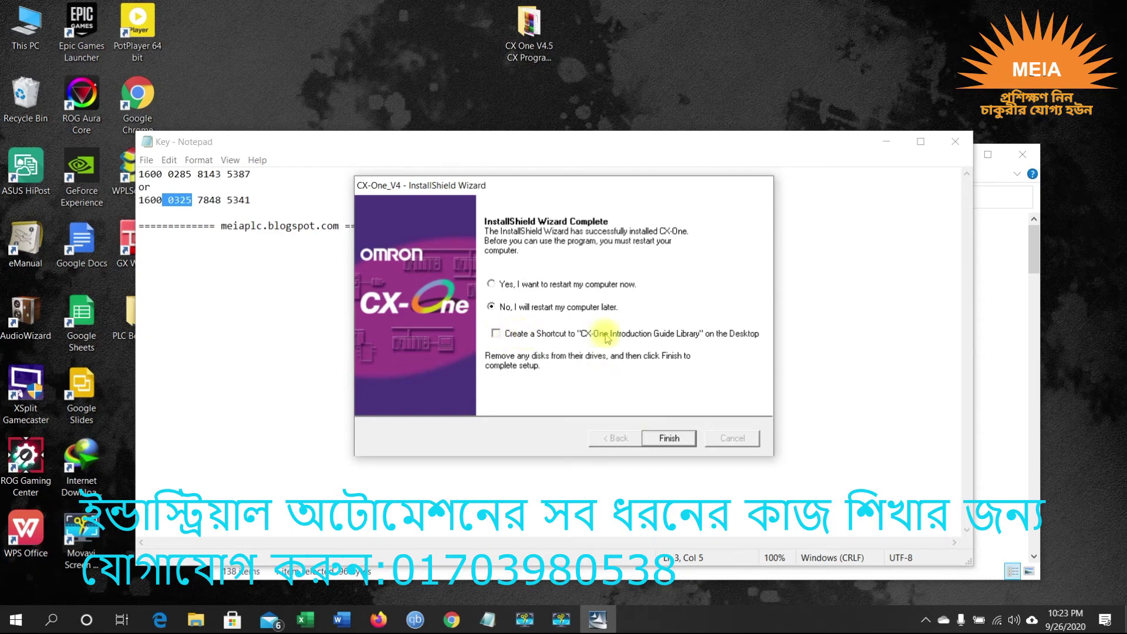
# Tick the CX-One Introduction Guide Library desktop shortcut option and finish without restarting.
pyautogui.click(496, 333)
pyautogui.click(655, 438)
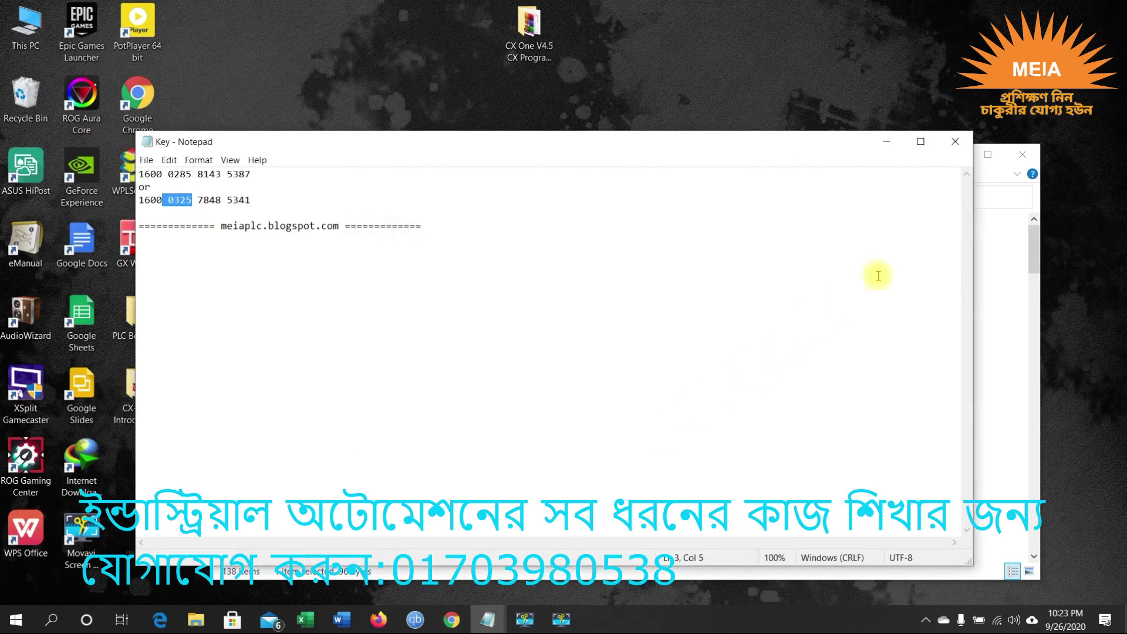
# Close the Key file and installer folder, then refresh the desktop.
pyautogui.click(955, 142)
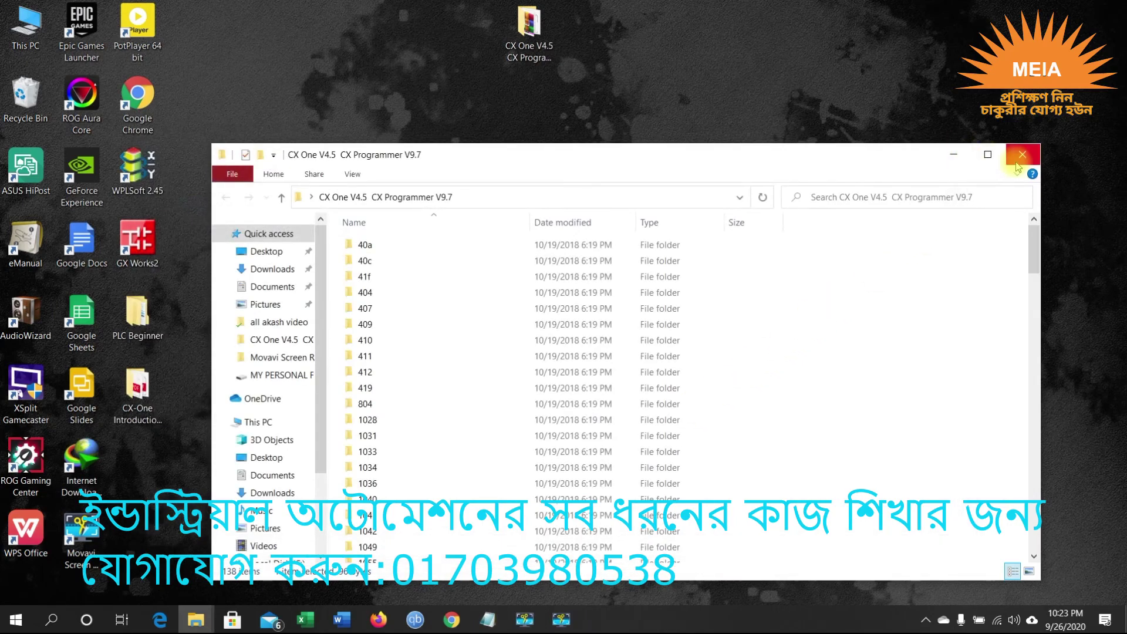
pyautogui.click(1016, 163)
pyautogui.rightClick(448, 239)
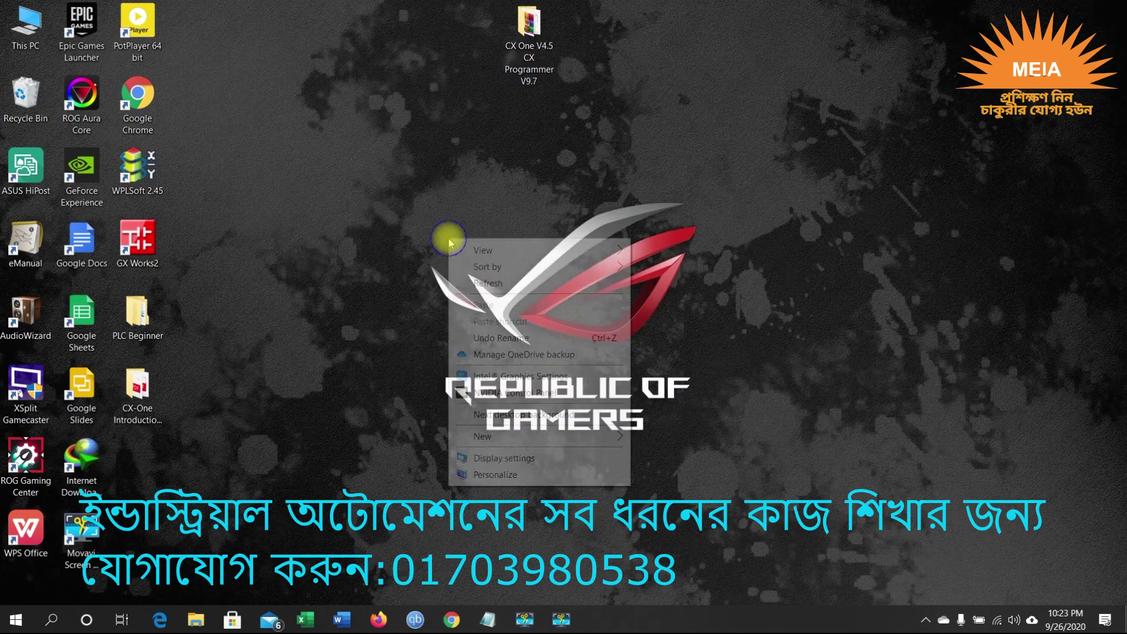
pyautogui.click(493, 284)
# Browse from This PC into C:\Program Files (x86).
pyautogui.doubleClick(26, 27)
pyautogui.doubleClick(449, 396)
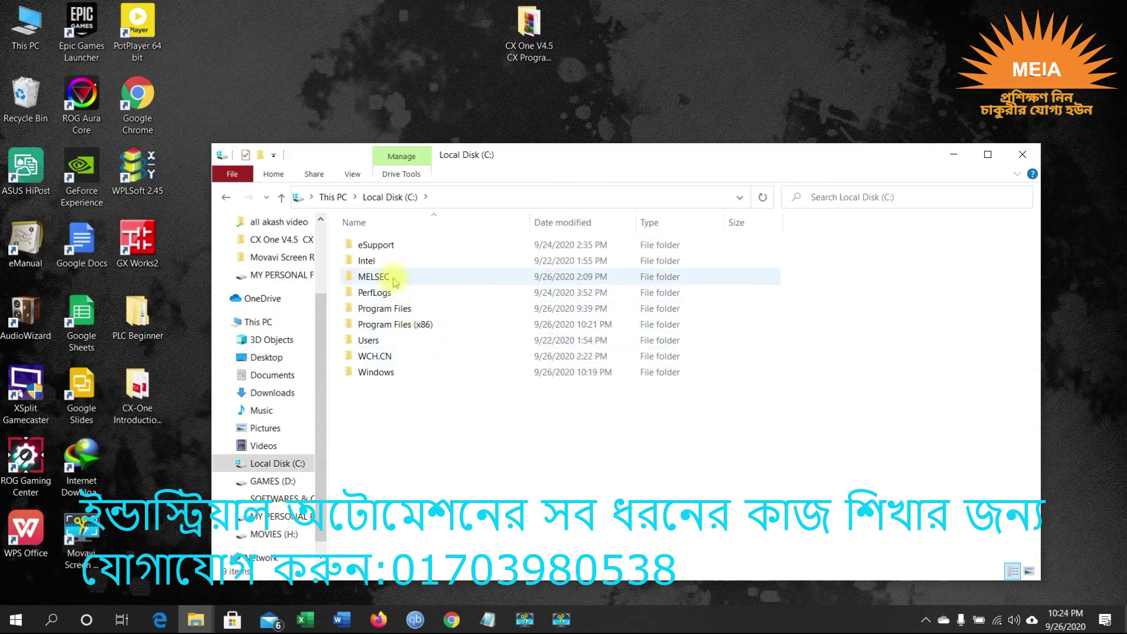
pyautogui.doubleClick(393, 308)
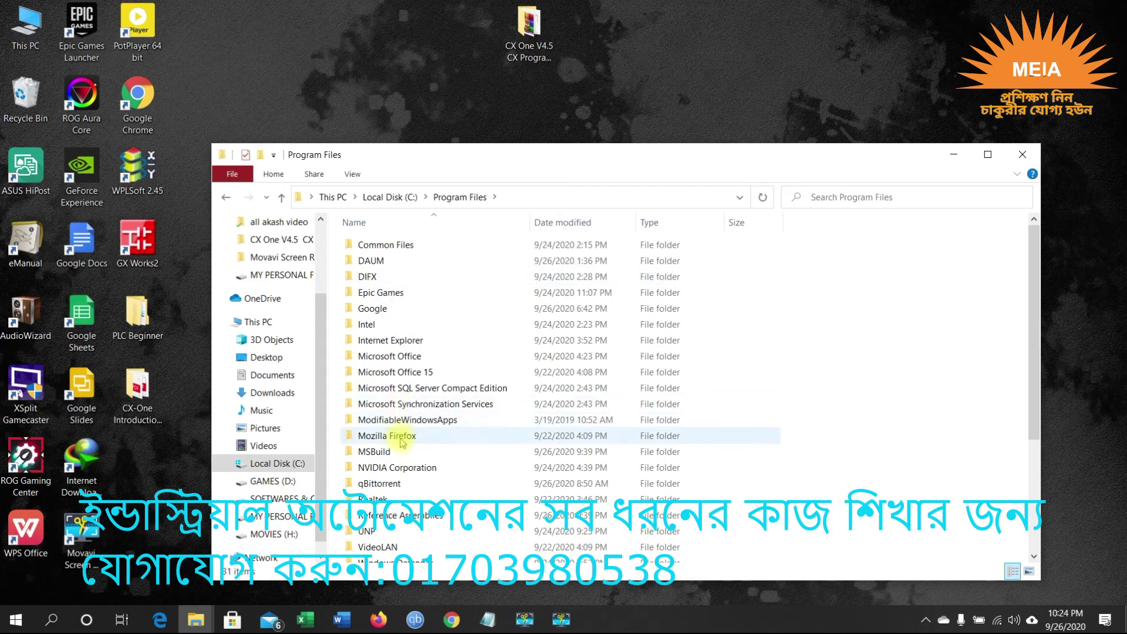
pyautogui.scroll(-1, 380, 397)
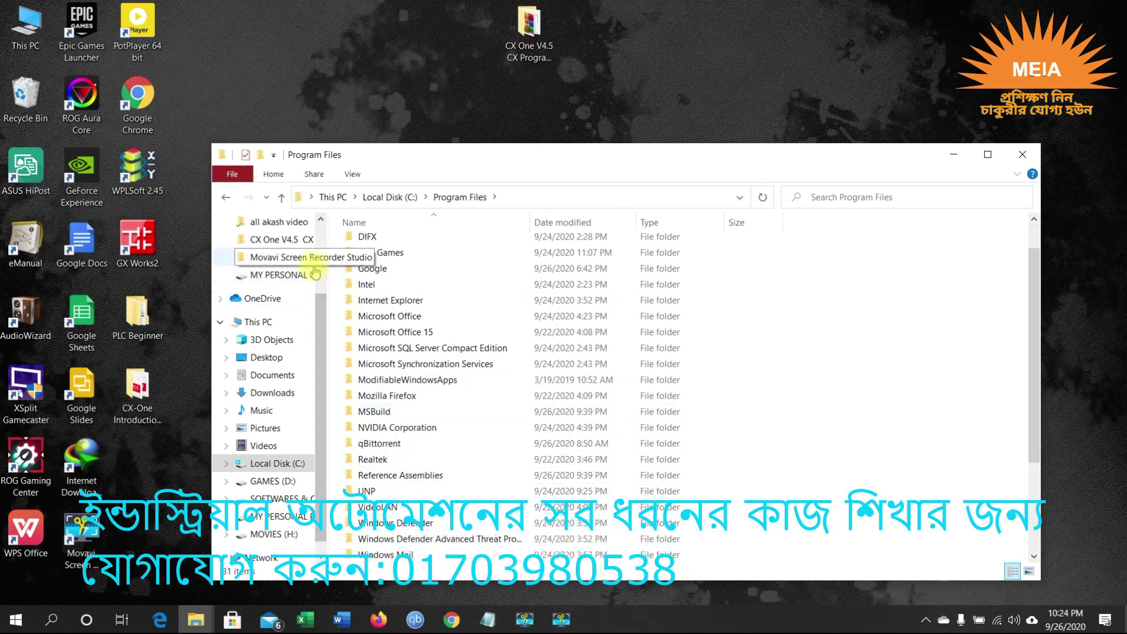
pyautogui.scroll(1, 399, 291)
pyautogui.click(226, 200)
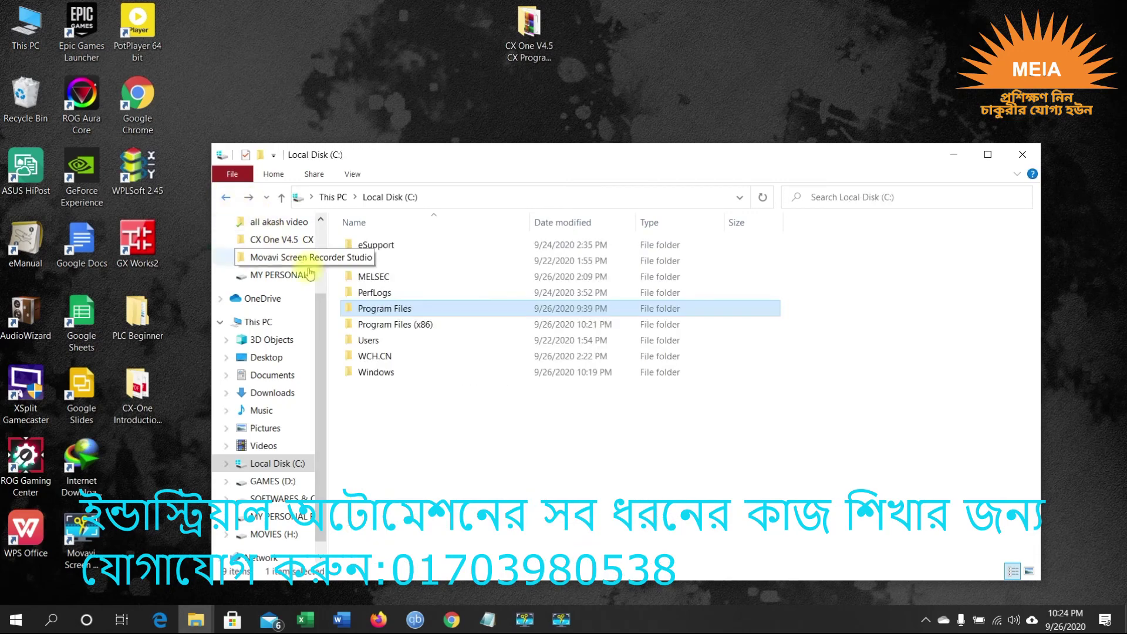
pyautogui.doubleClick(382, 322)
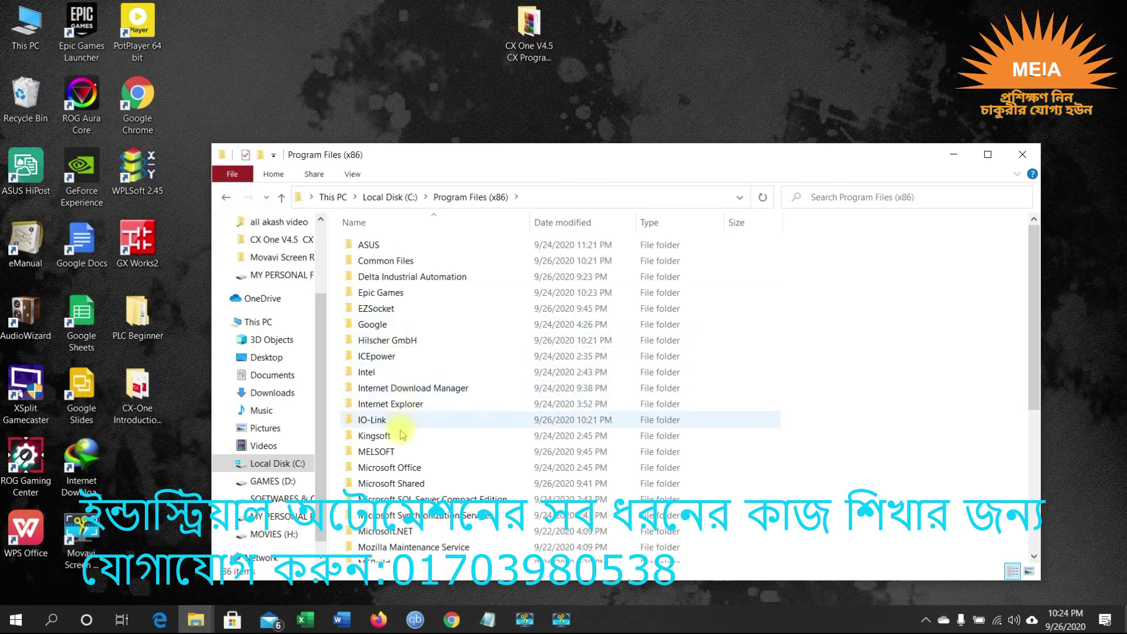
pyautogui.scroll(-1, 405, 435)
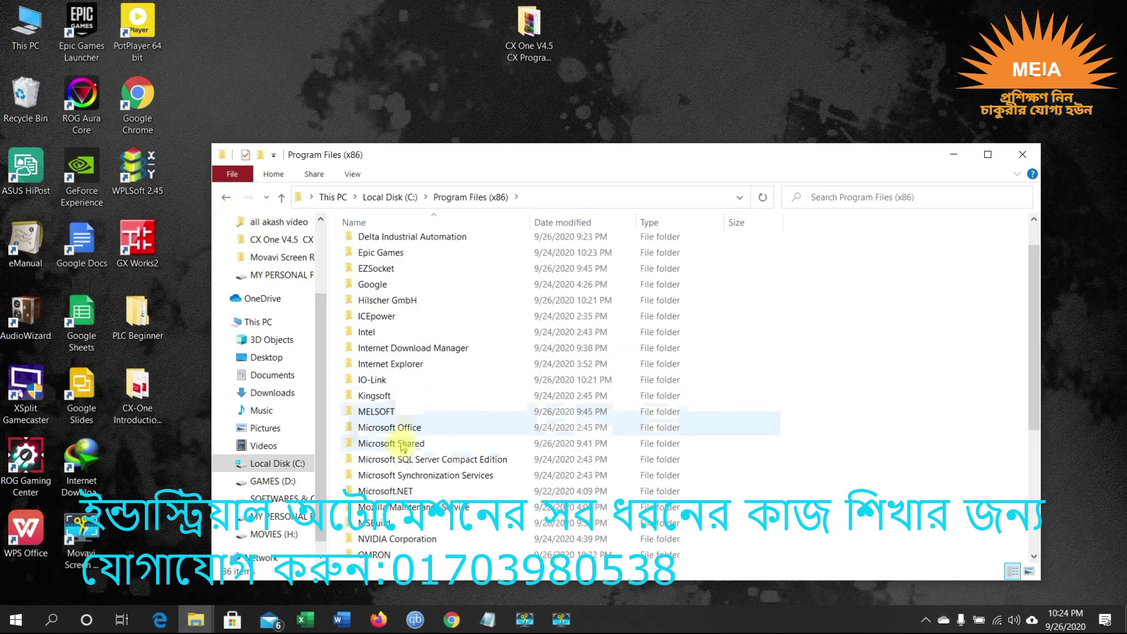
# Navigate into OMRON\CX-One\CX-Programmer.
pyautogui.doubleClick(399, 553)
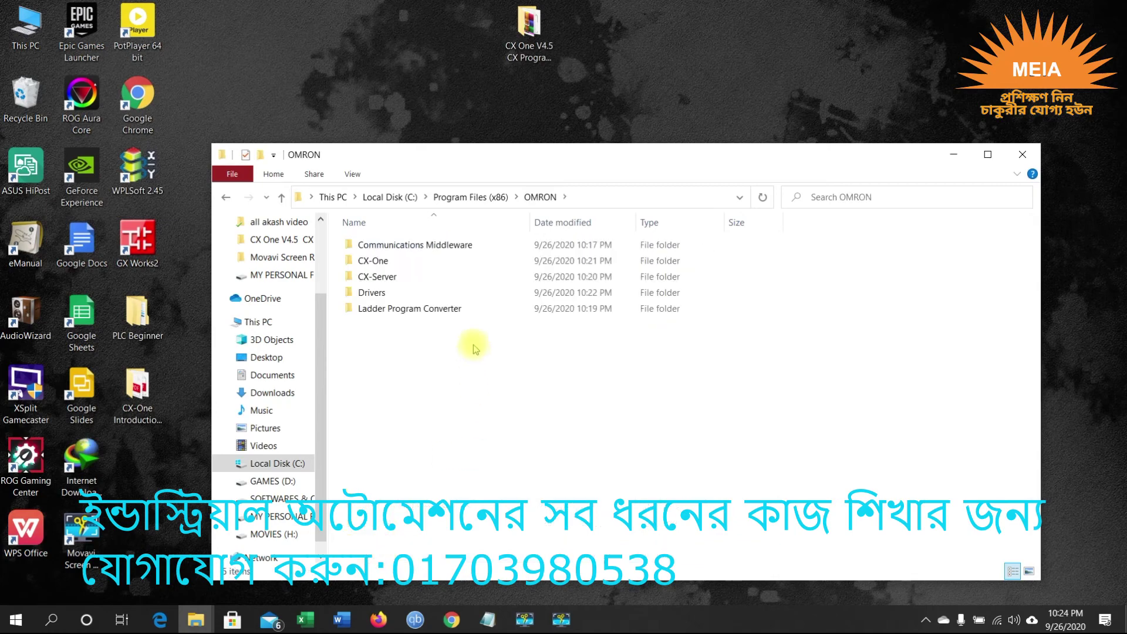
pyautogui.doubleClick(385, 260)
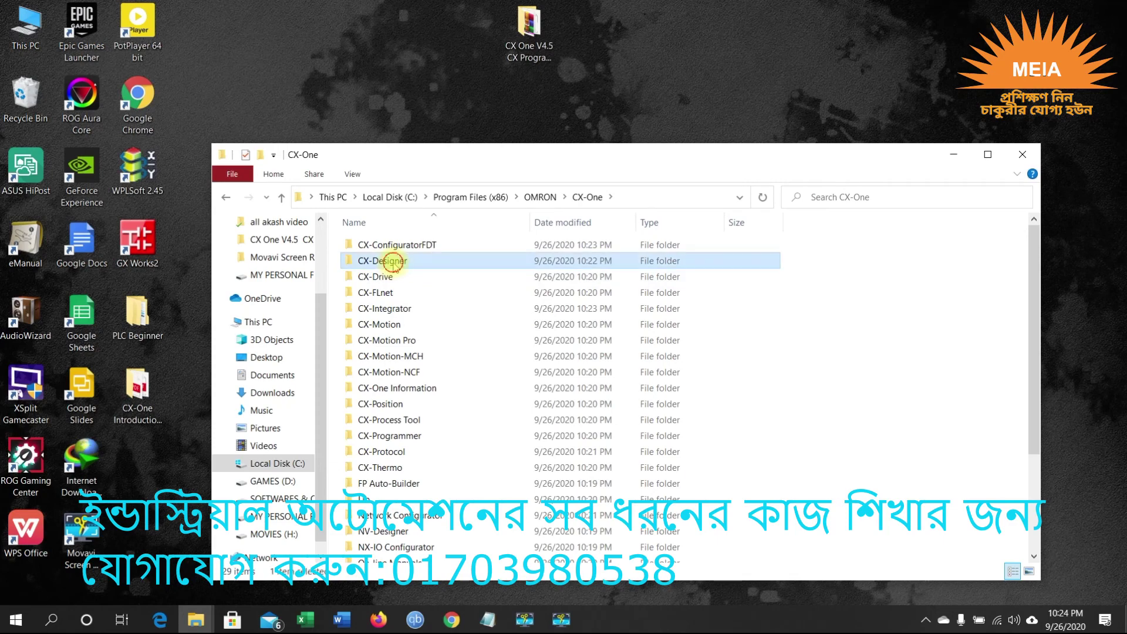
pyautogui.doubleClick(392, 264)
pyautogui.scroll(-2, 410, 359)
pyautogui.scroll(-15, 409, 360)
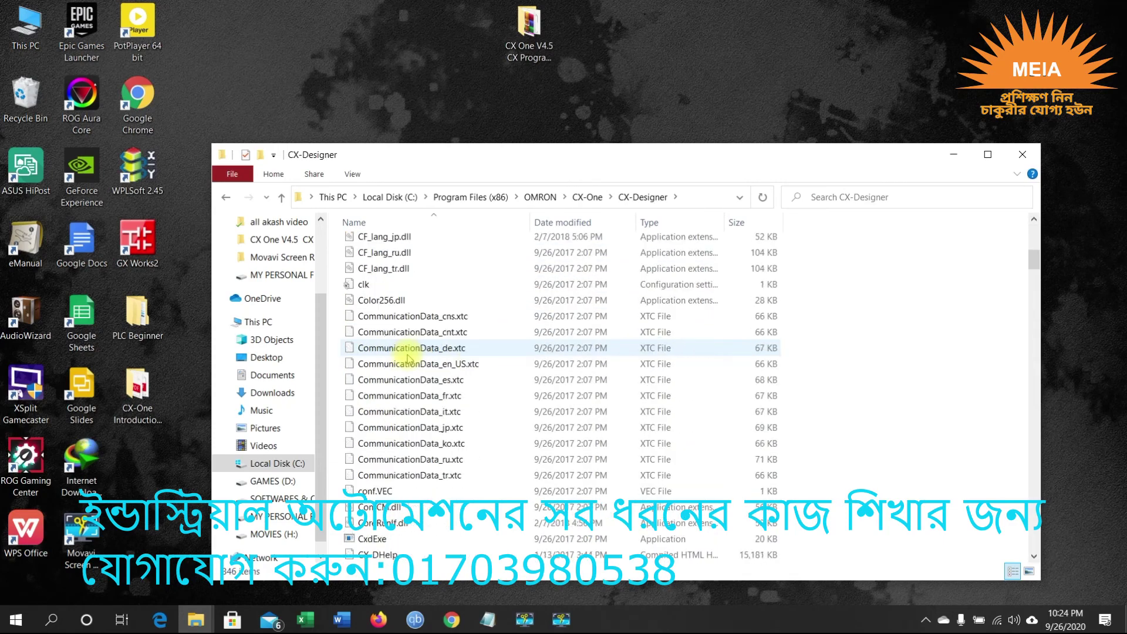
pyautogui.scroll(-15, 409, 360)
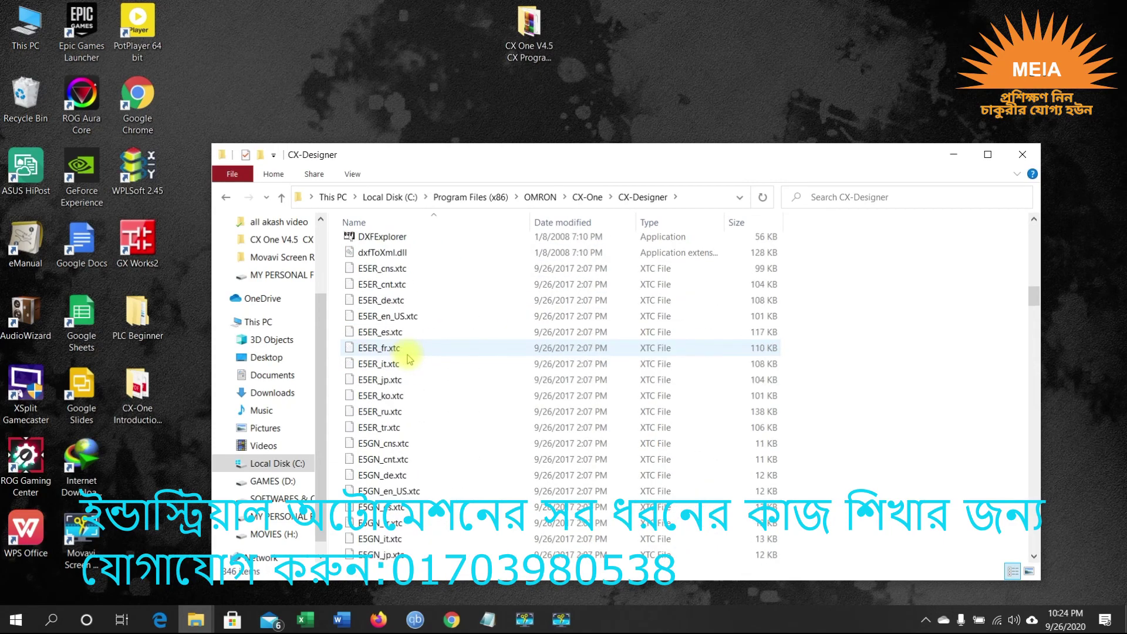
pyautogui.scroll(-4, 411, 367)
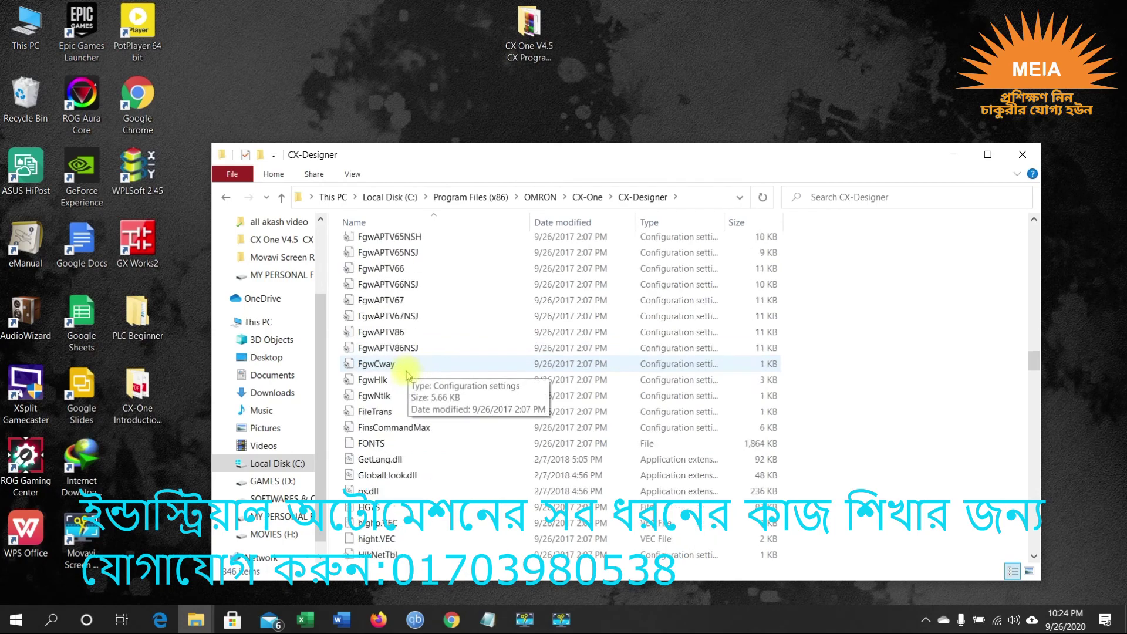
pyautogui.scroll(10, 409, 370)
pyautogui.scroll(20, 405, 370)
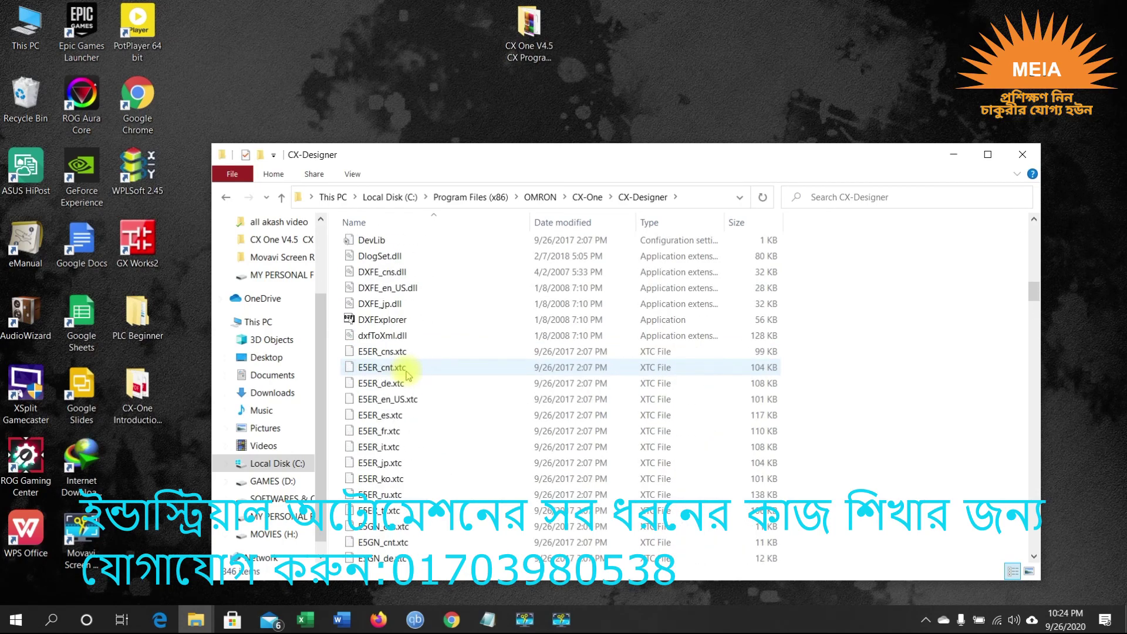
pyautogui.click(226, 197)
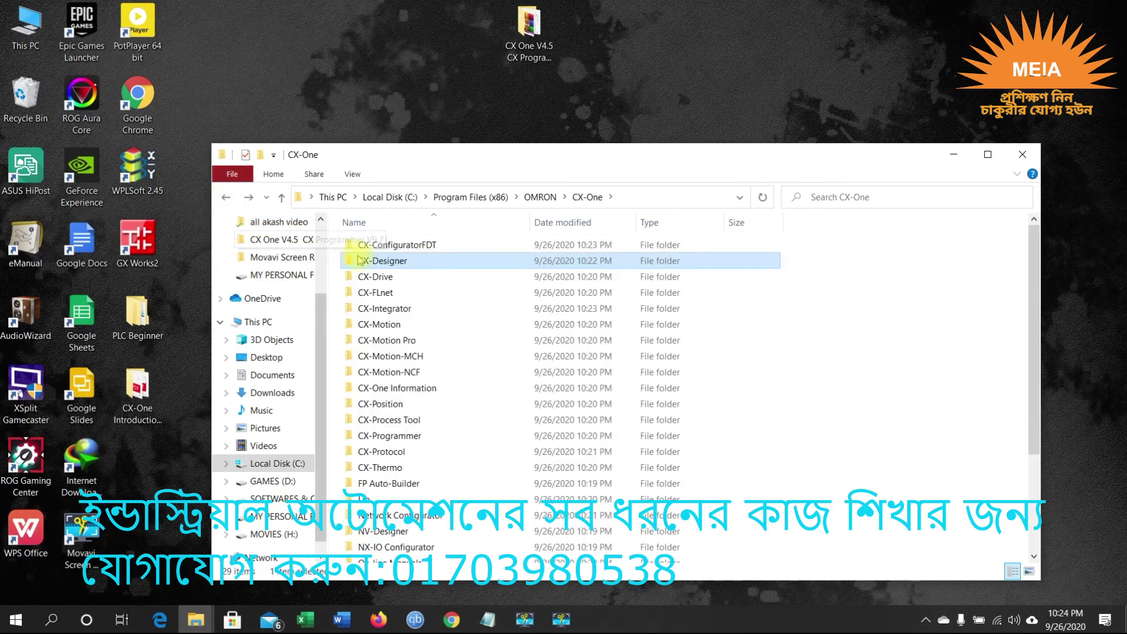
pyautogui.doubleClick(404, 436)
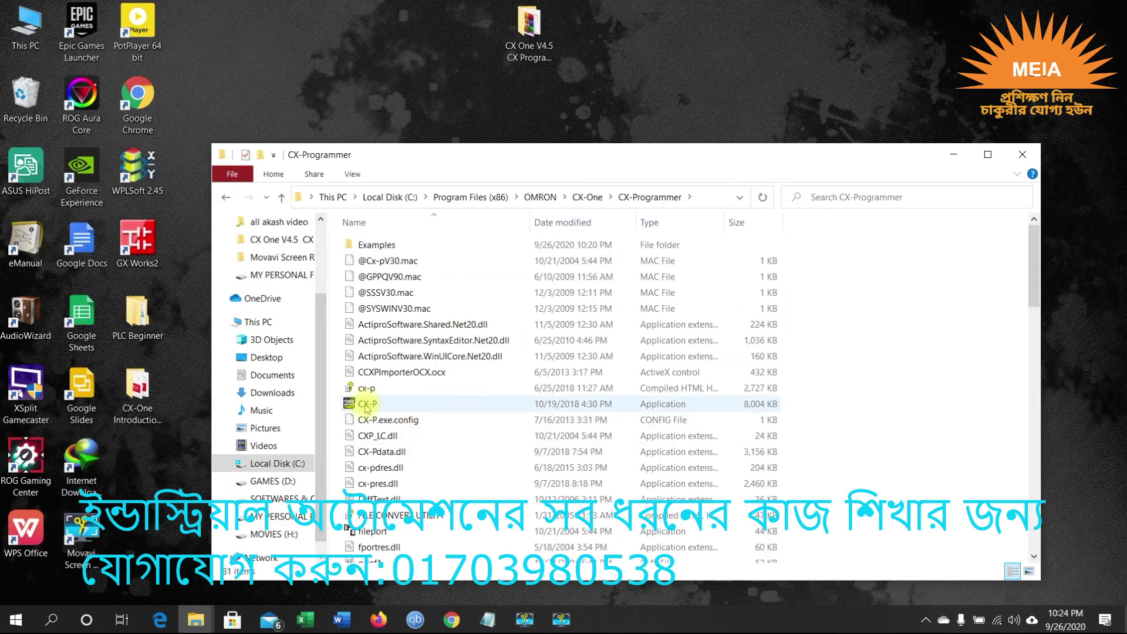
# Create a desktop shortcut for the CX-P application, close Explorer, and select the new shortcut.
pyautogui.click(367, 406)
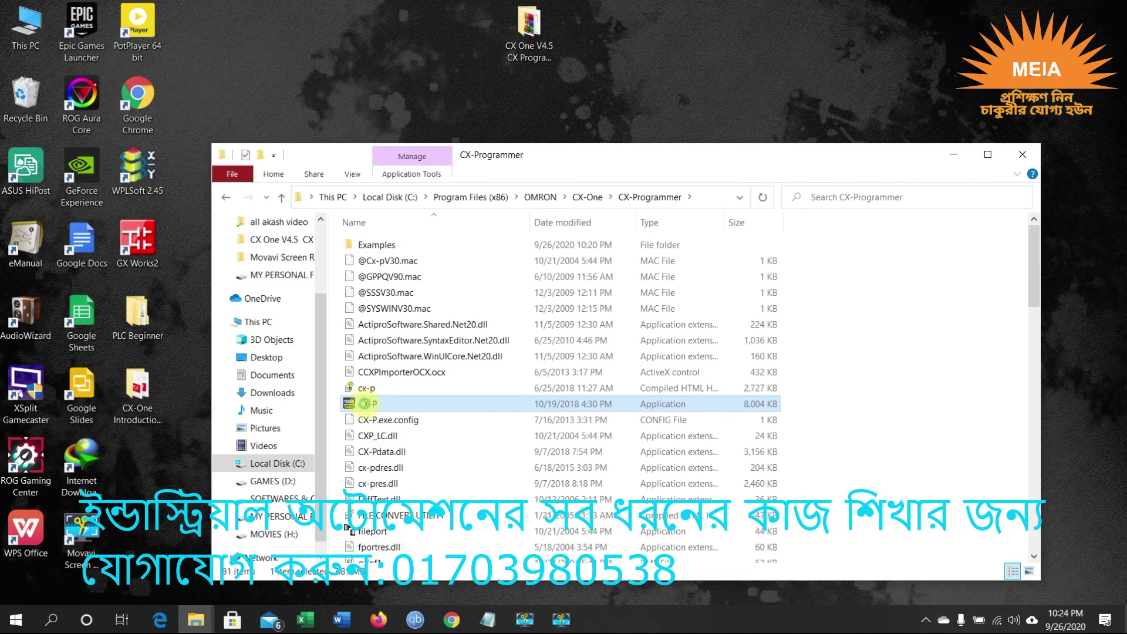
pyautogui.rightClick(365, 405)
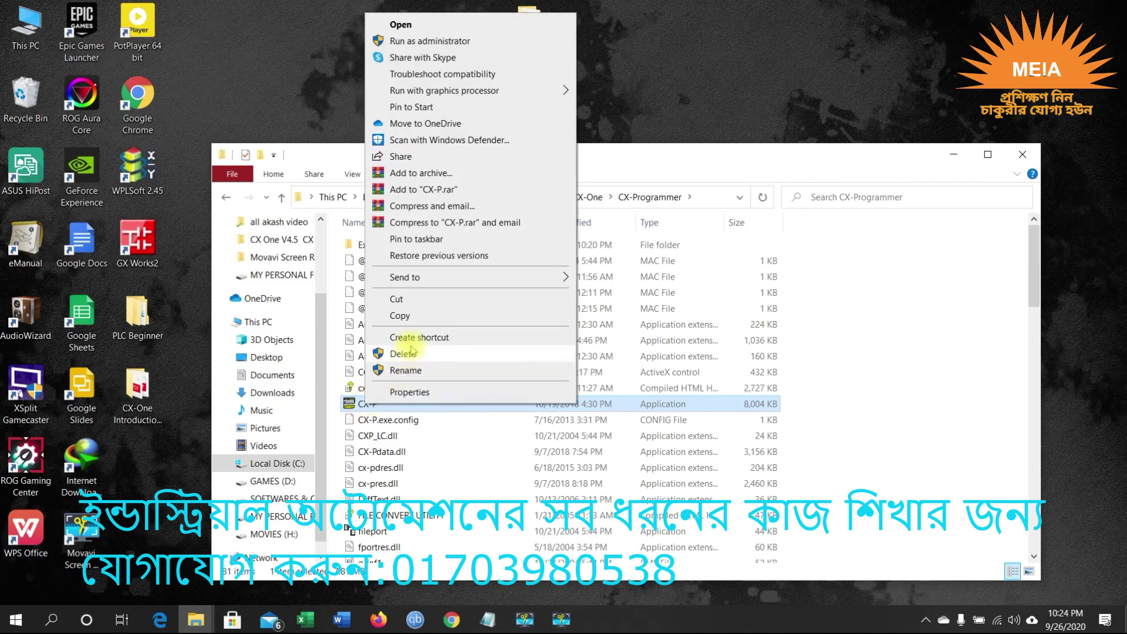
pyautogui.click(411, 338)
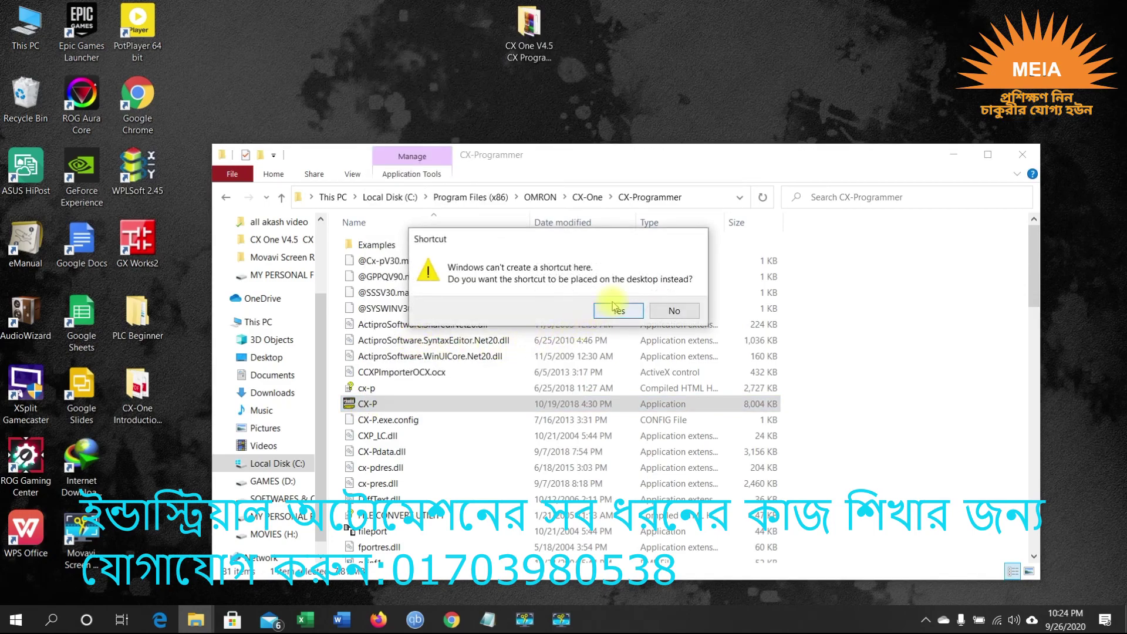
pyautogui.click(613, 311)
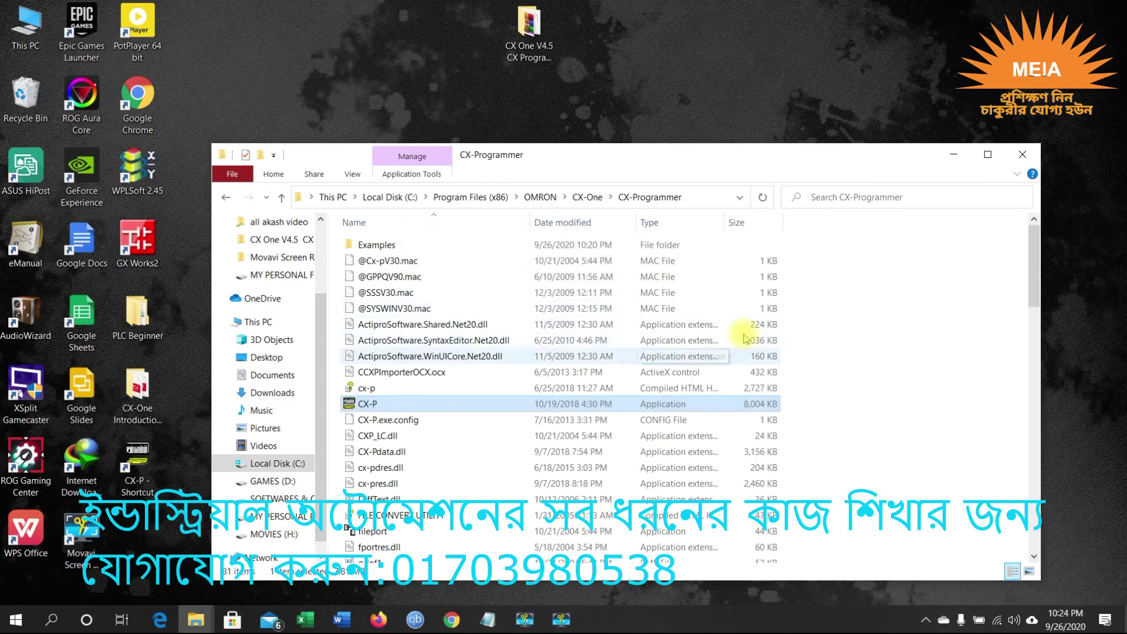
pyautogui.click(1022, 156)
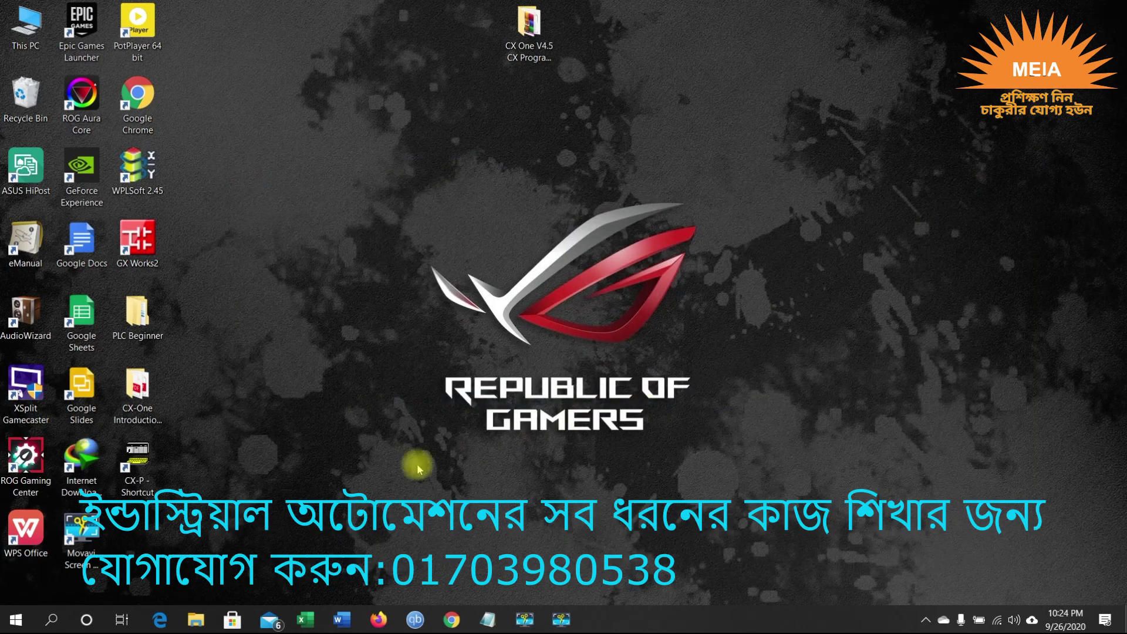
pyautogui.click(144, 463)
# Launch CX-Programmer from the desktop shortcut, skip online registration, and maximize its window.
pyautogui.doubleClick(144, 464)
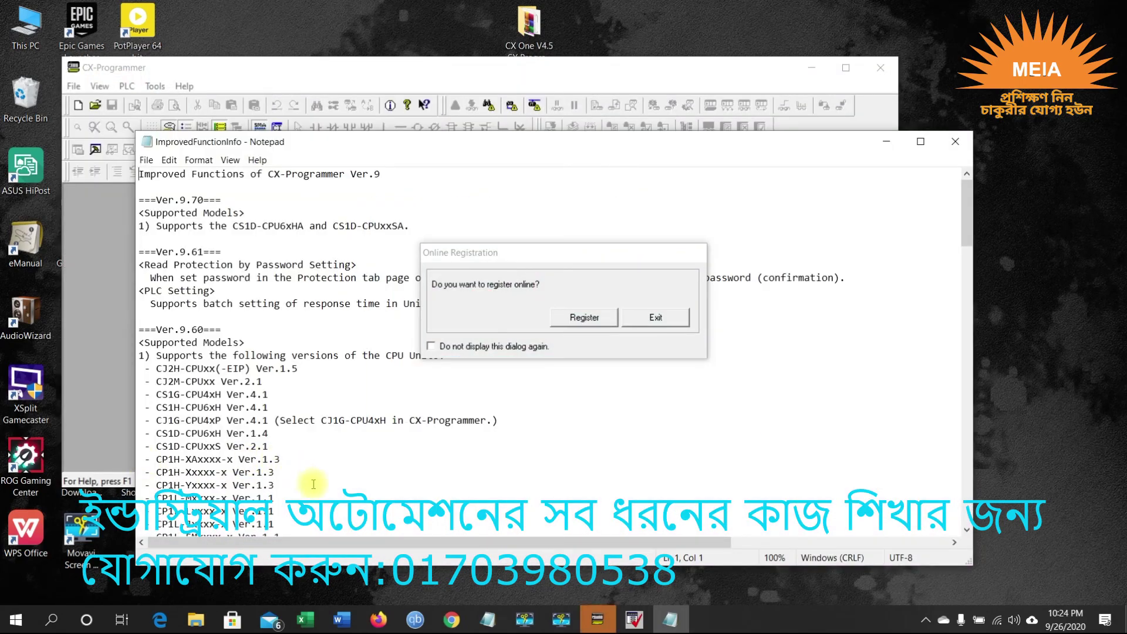
pyautogui.click(656, 320)
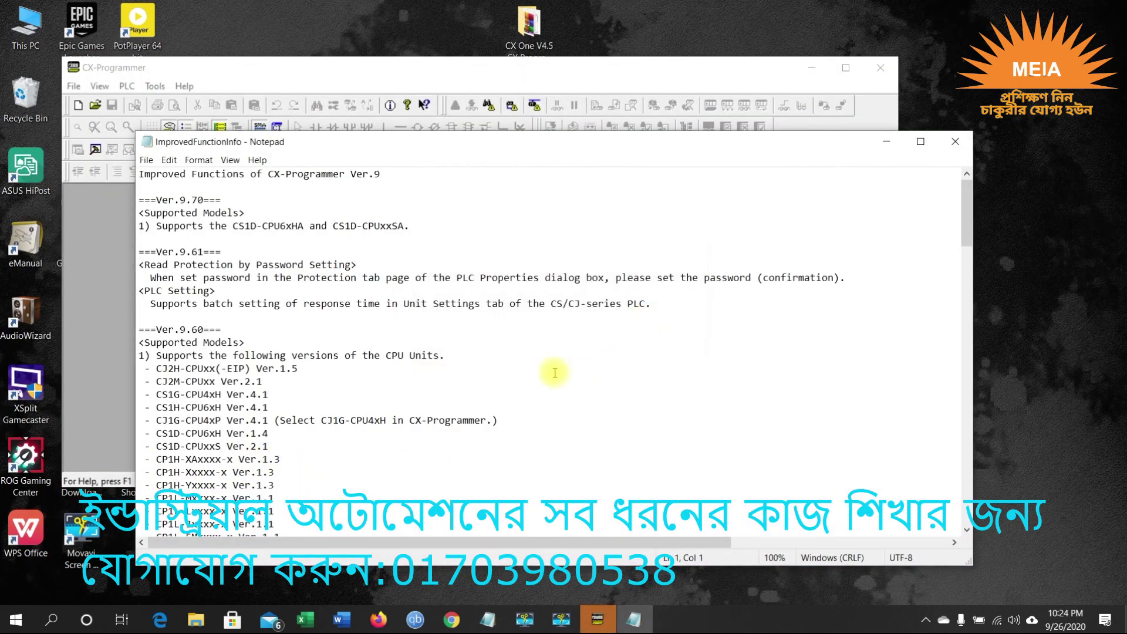
pyautogui.click(955, 141)
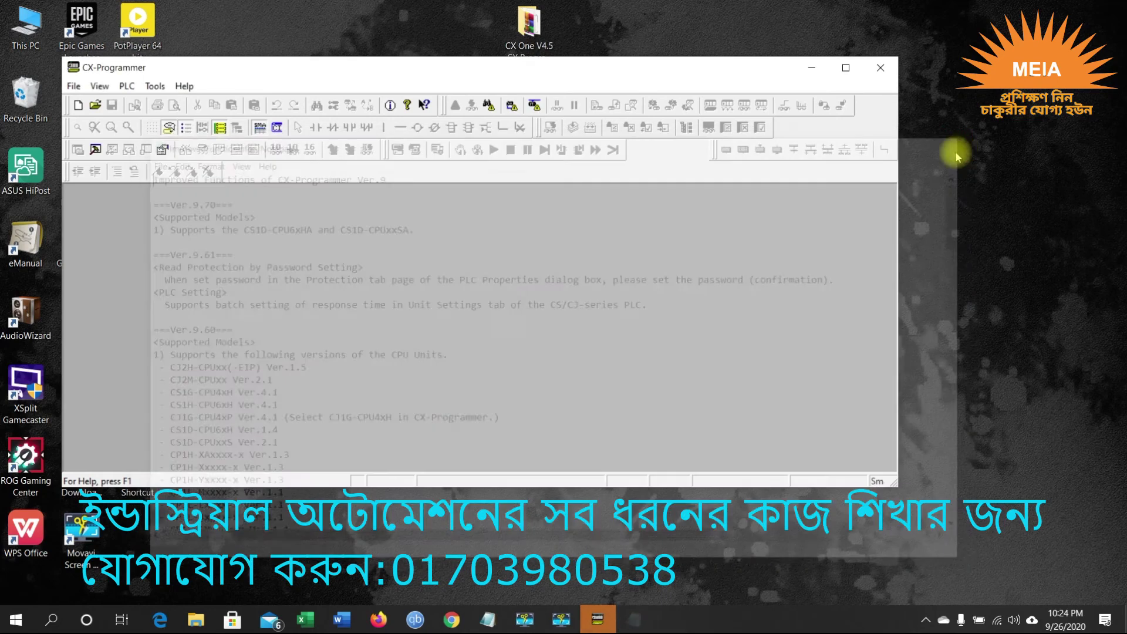
pyautogui.click(846, 71)
# Create a new project with device type CP1E and CPU type N60.
pyautogui.click(9, 22)
pyautogui.click(26, 39)
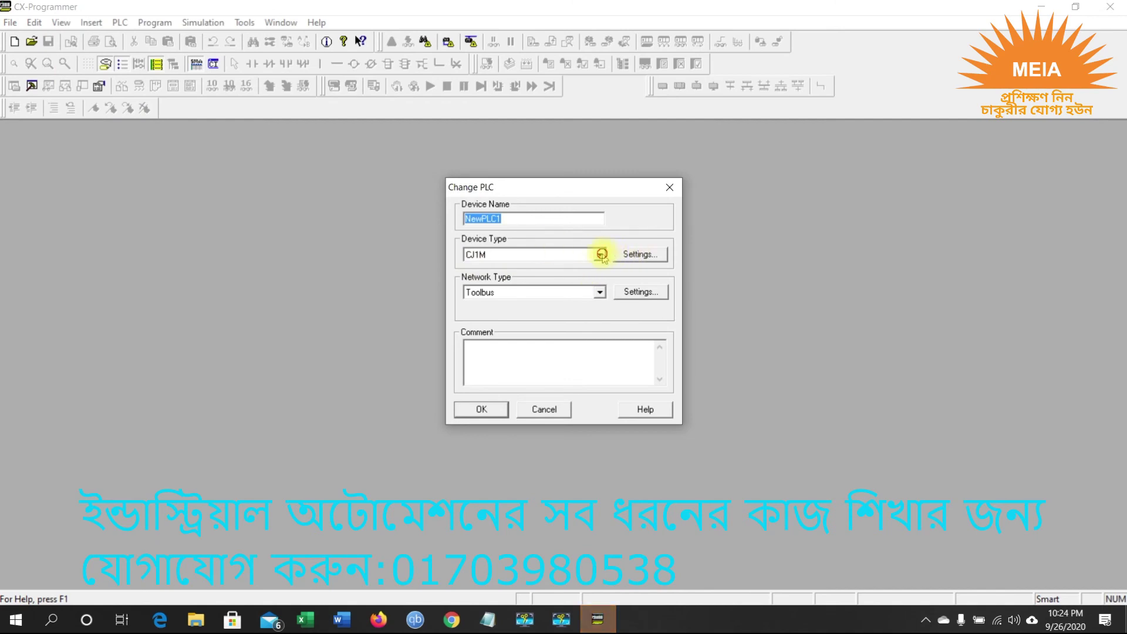
pyautogui.click(600, 254)
pyautogui.click(508, 300)
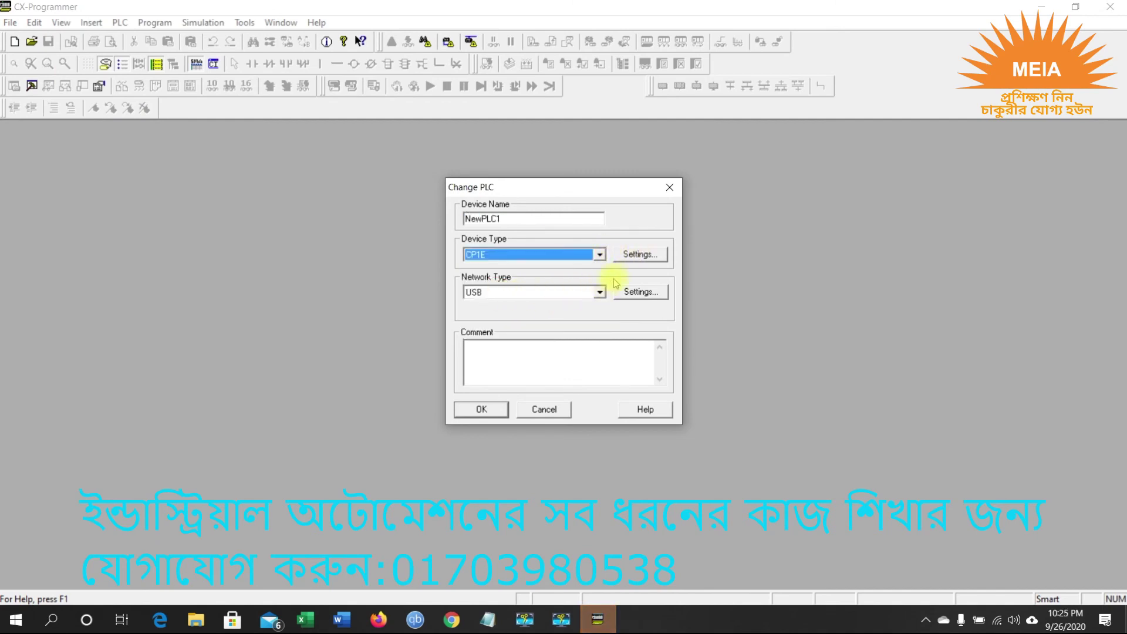
pyautogui.click(633, 254)
pyautogui.click(563, 265)
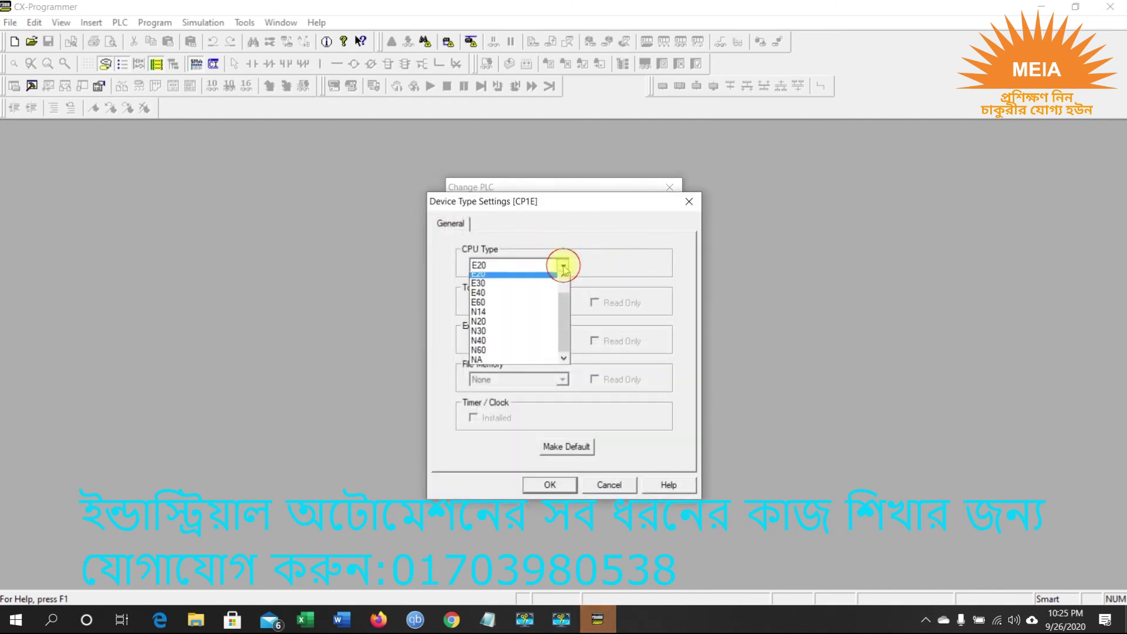
pyautogui.click(492, 353)
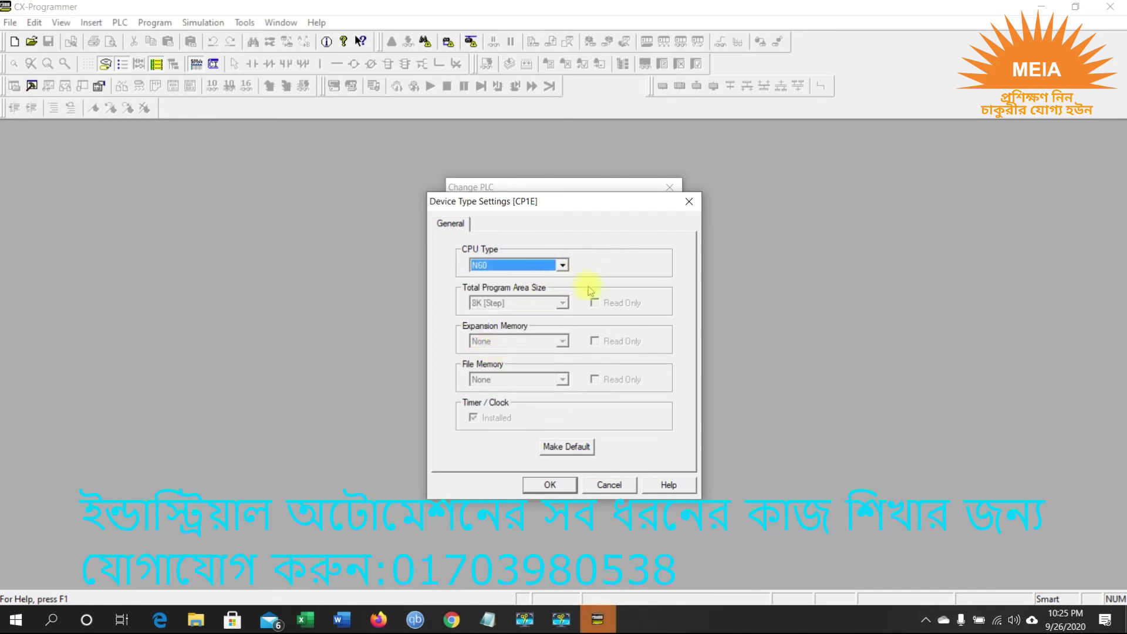
pyautogui.click(552, 485)
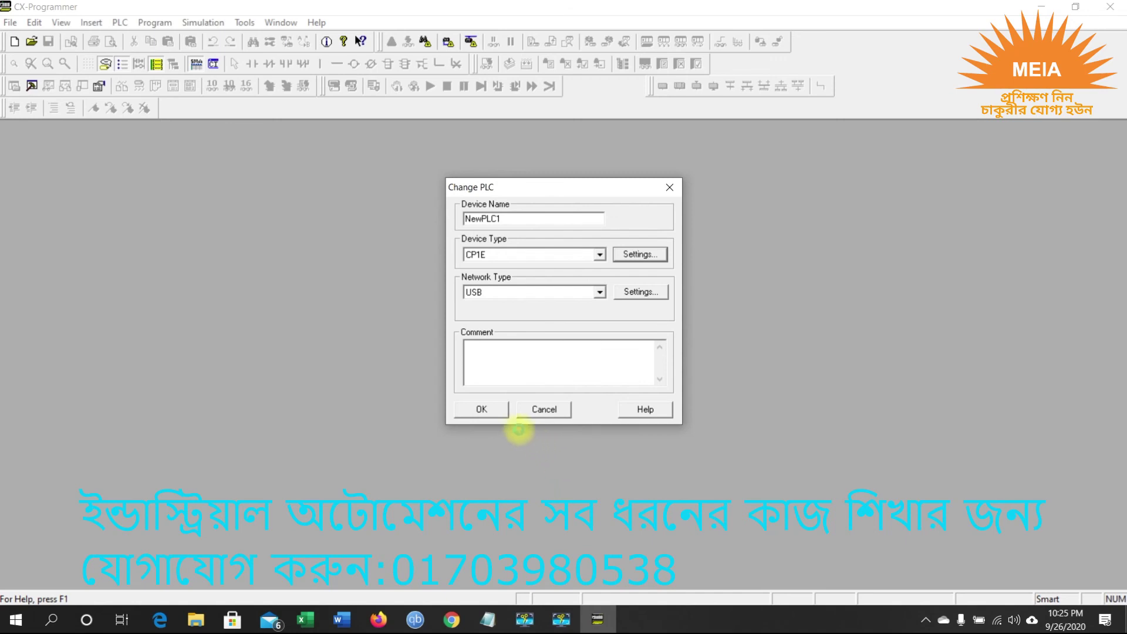
pyautogui.click(493, 413)
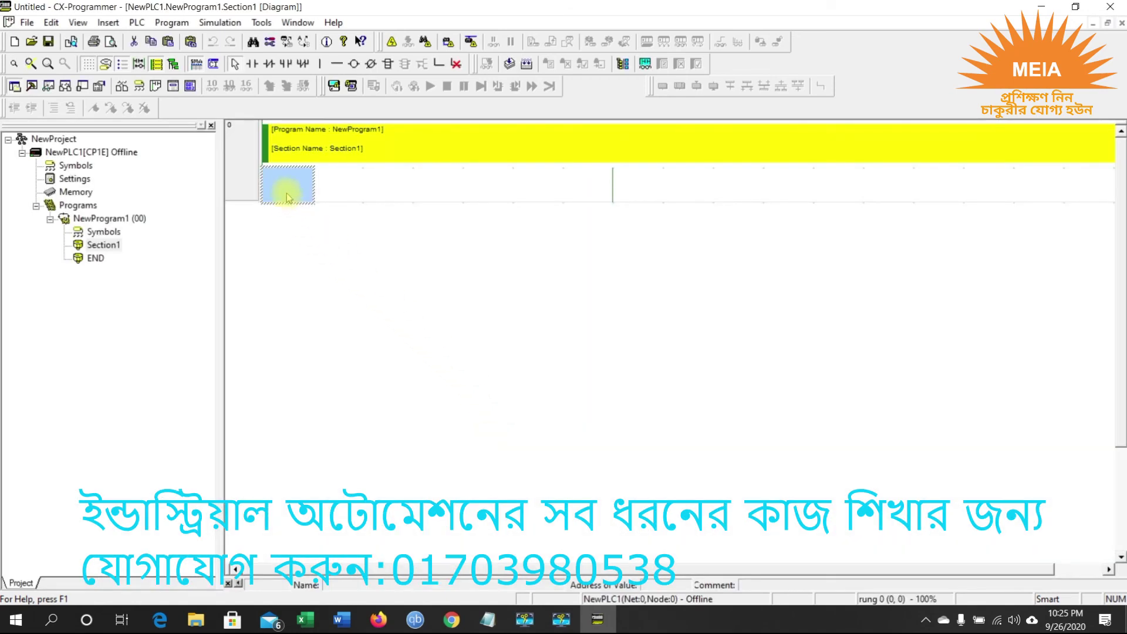
# Place normally open contact 0.00 at the start of rung 0.
pyautogui.click(252, 64)
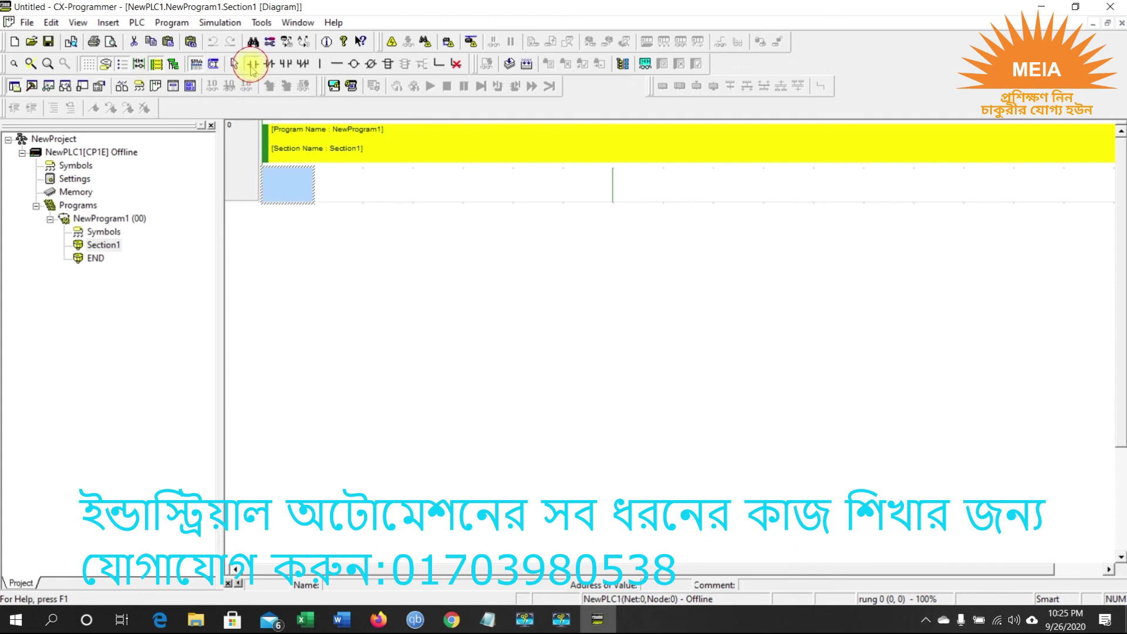
pyautogui.click(277, 191)
pyautogui.write('0.00')
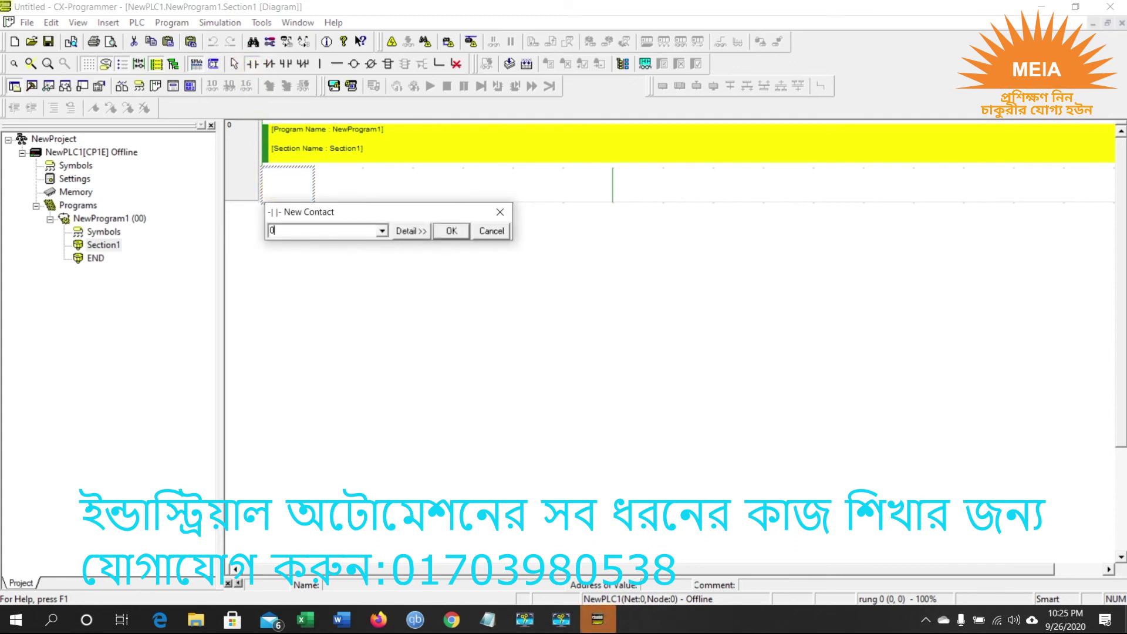
pyautogui.press('Return')
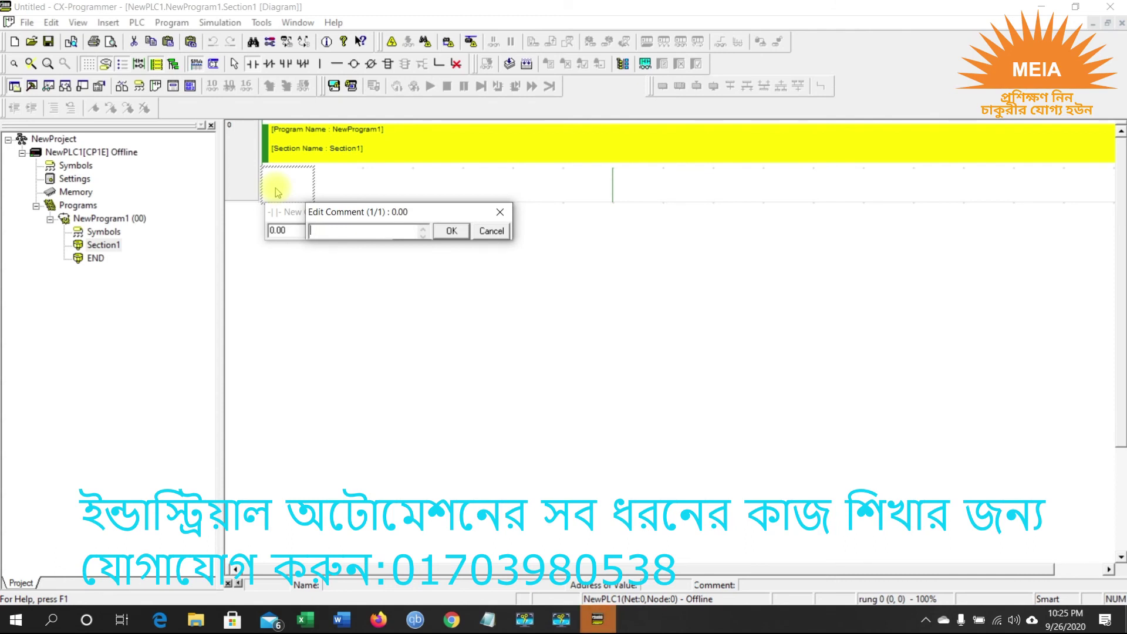
pyautogui.press('Return')
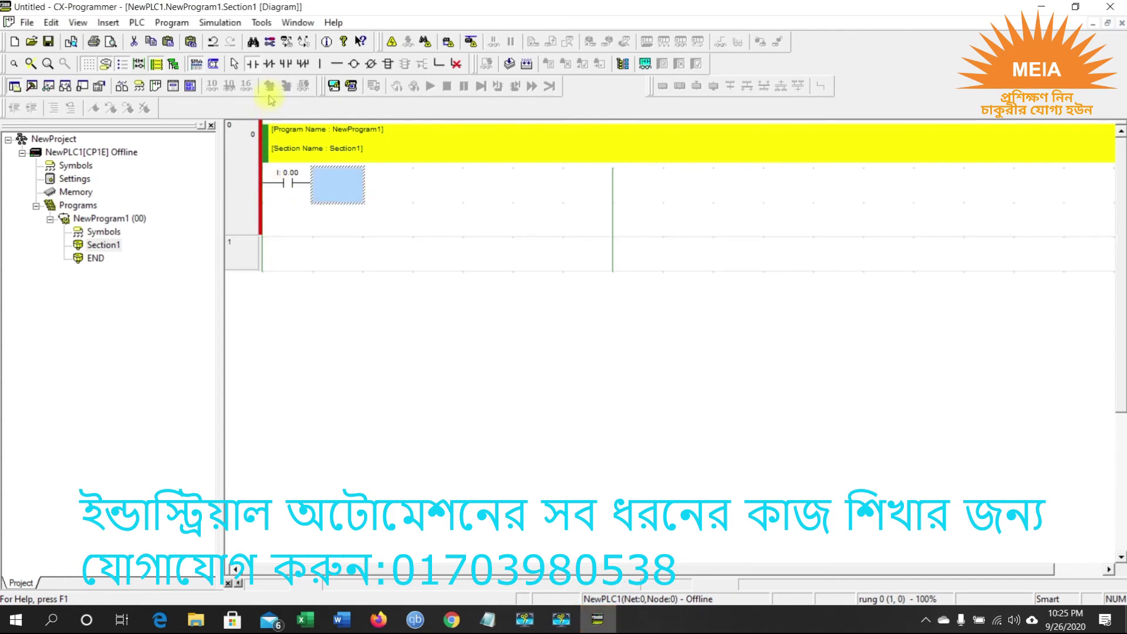
# Add normally closed contact 0.01 after contact 0.00.
pyautogui.click(271, 65)
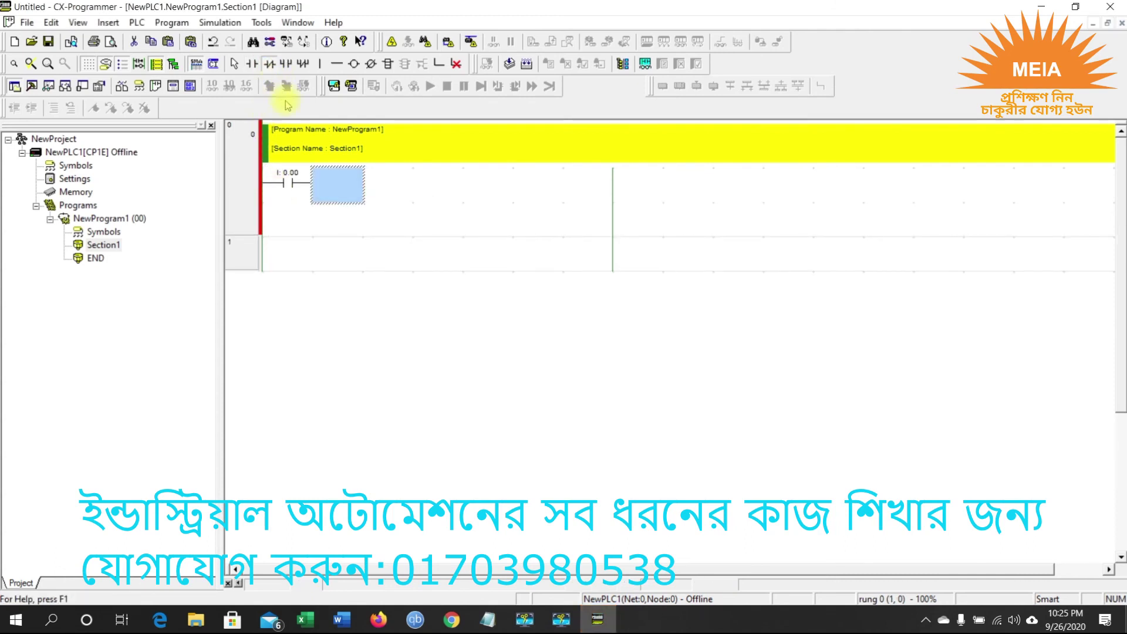
pyautogui.click(325, 184)
pyautogui.write('0.01')
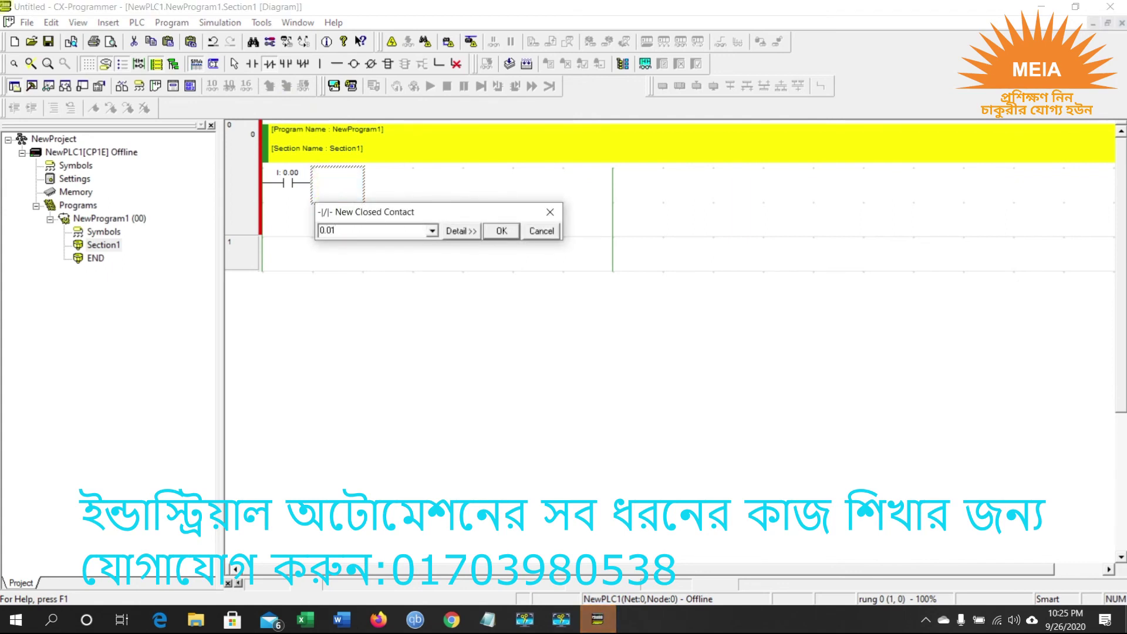
pyautogui.press('Return')
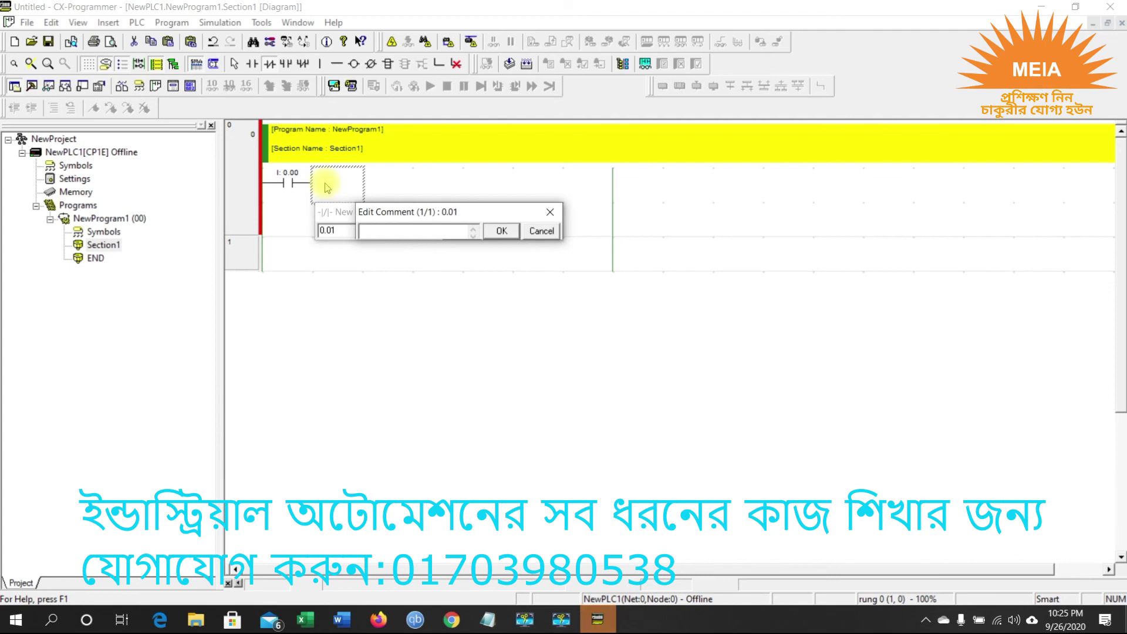
pyautogui.press('Return')
# Finish rung 0 with output coil 100.00.
pyautogui.click(353, 64)
pyautogui.click(384, 180)
pyautogui.write('100')
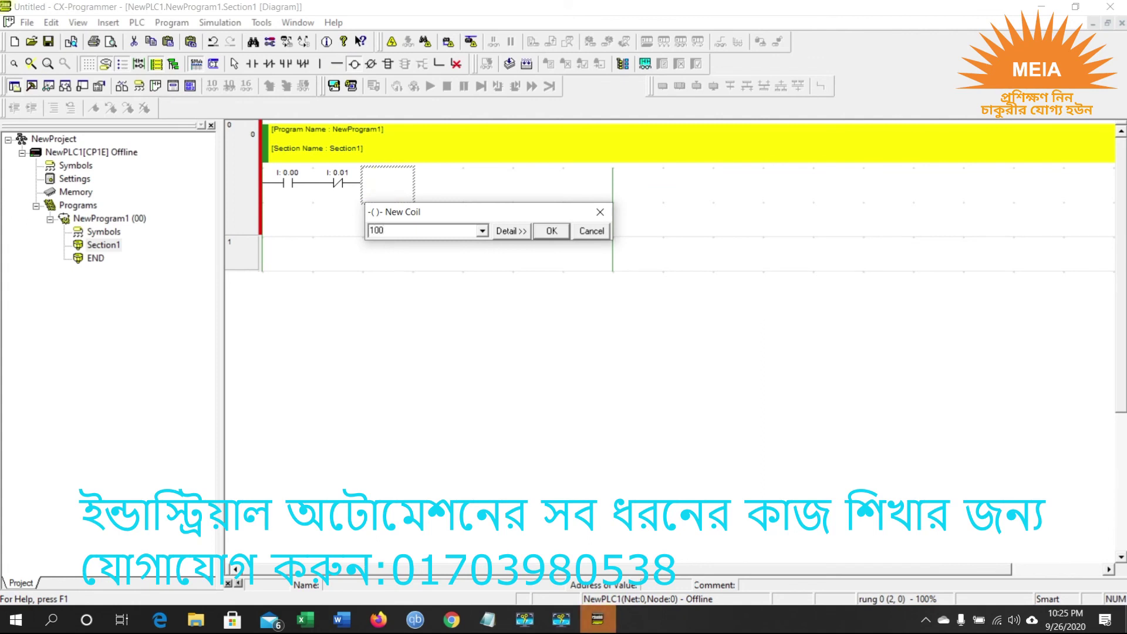
pyautogui.press('Return')
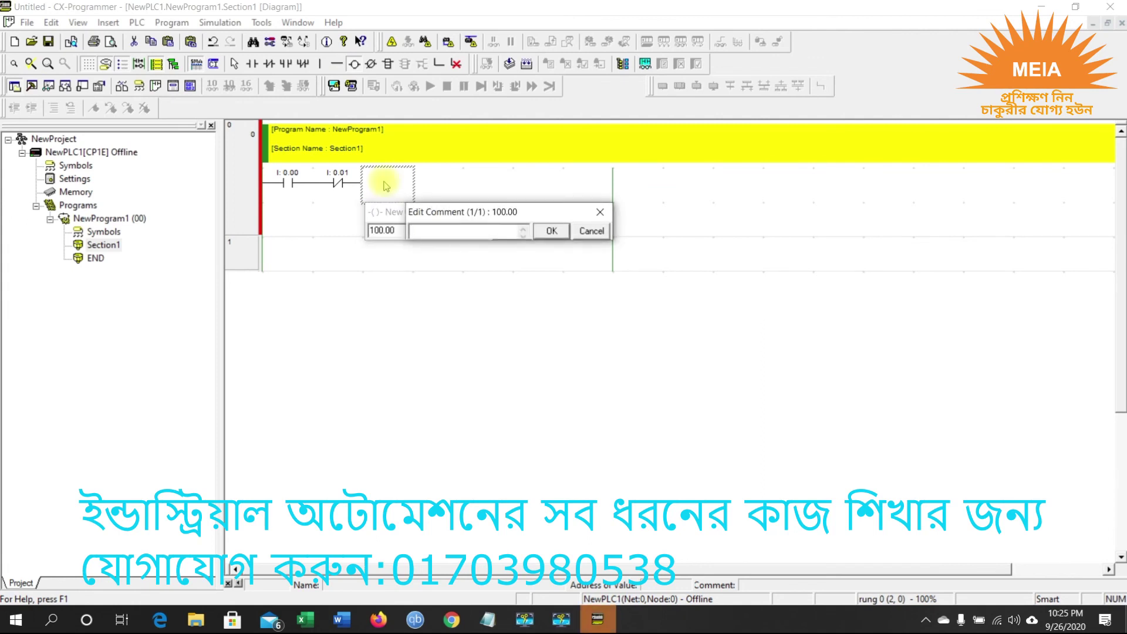
pyautogui.press('Return')
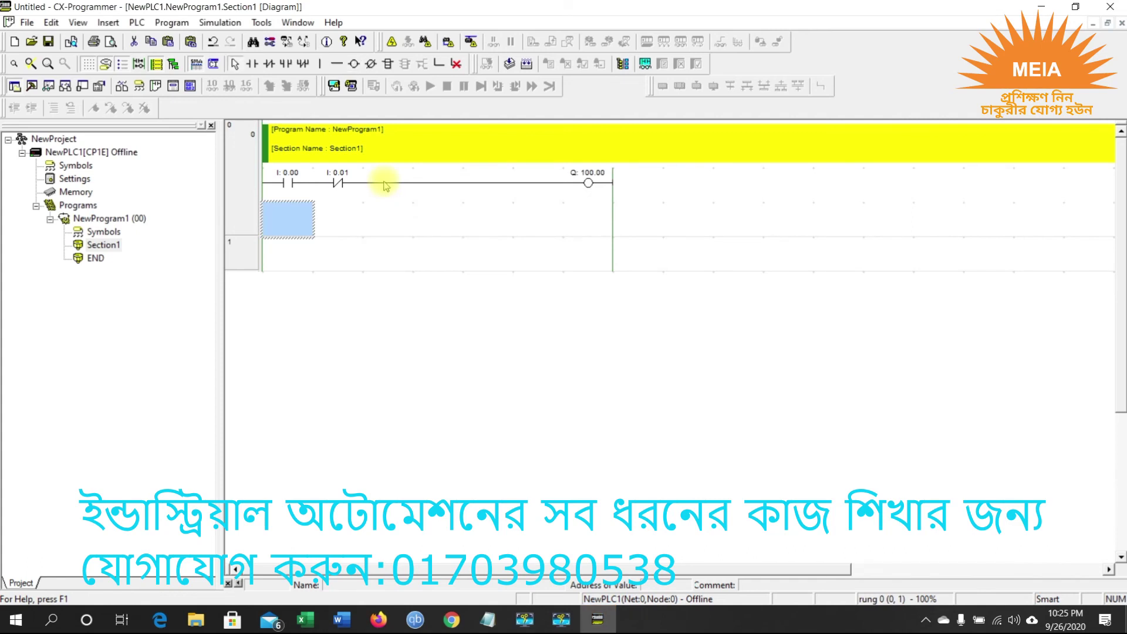
# Start the online simulator and force contact 0.00 On to energise coil 100.00.
pyautogui.click(352, 87)
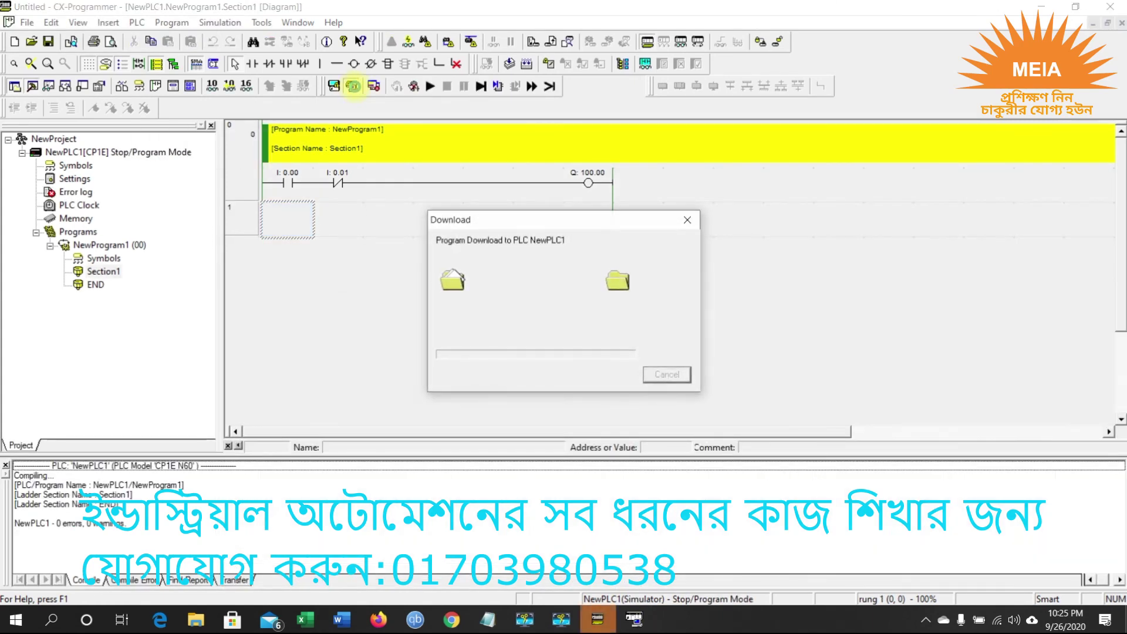
pyautogui.click(283, 182)
pyautogui.rightClick(283, 185)
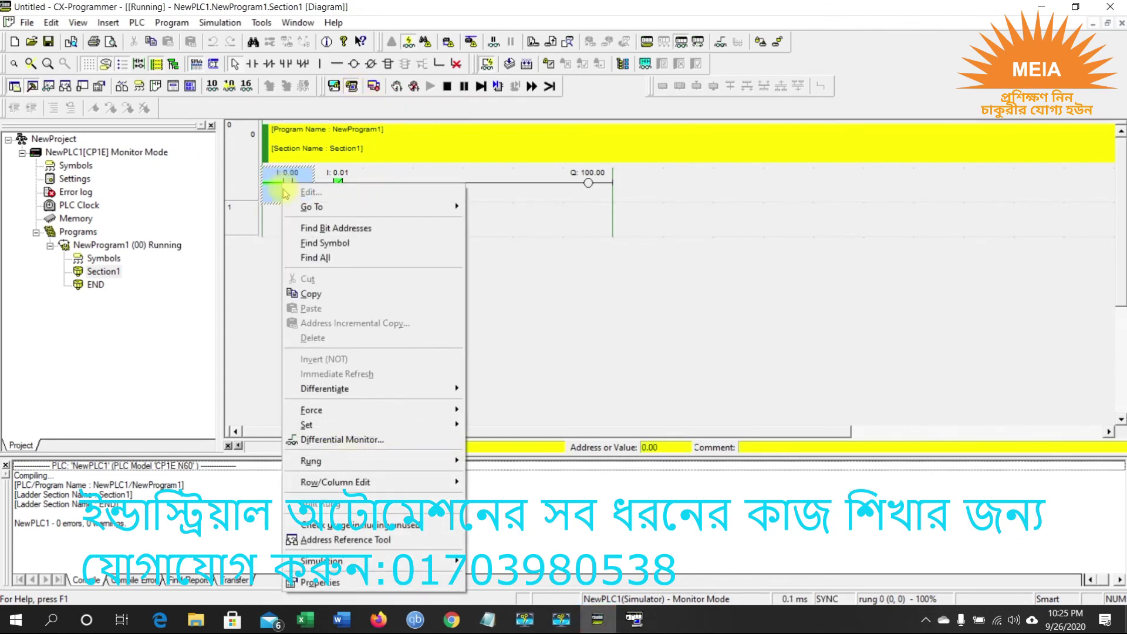
pyautogui.moveTo(431, 414)
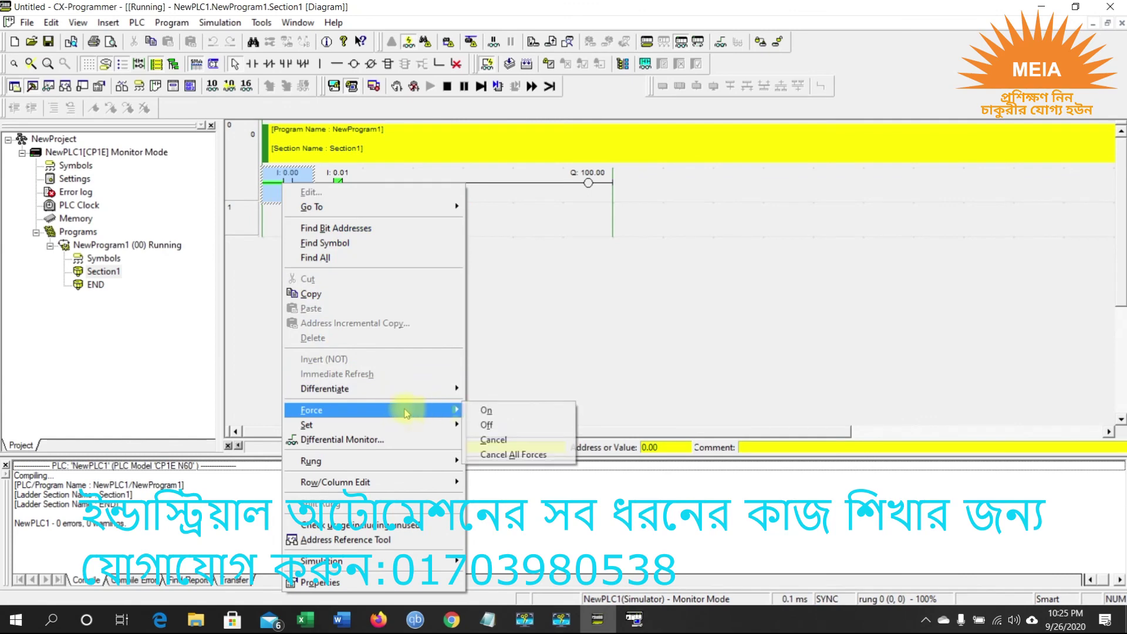
pyautogui.click(476, 411)
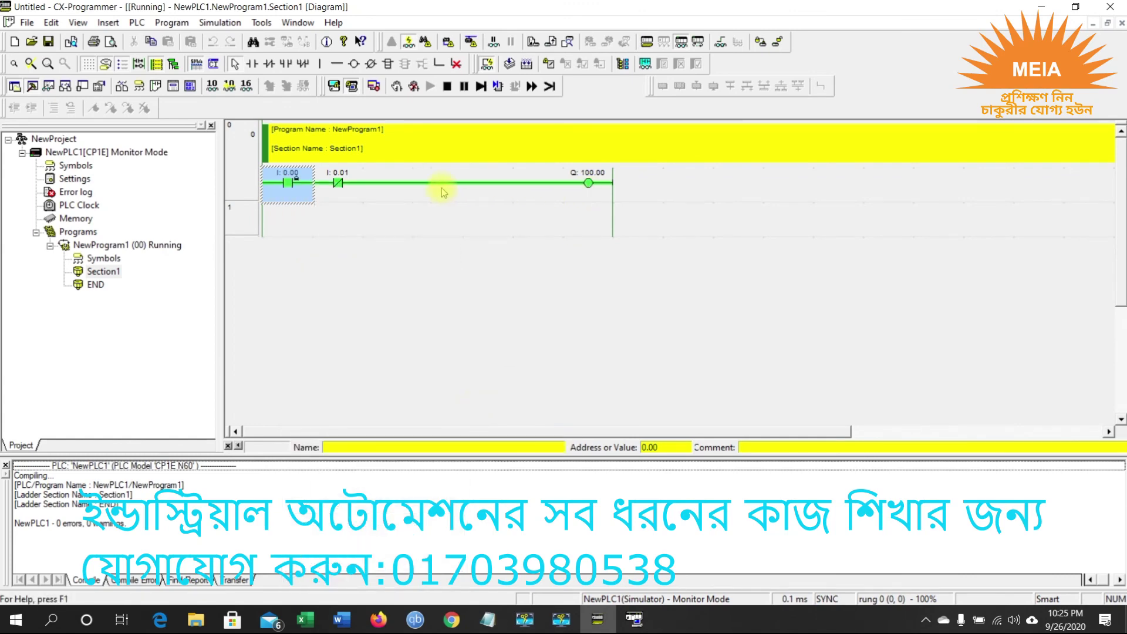